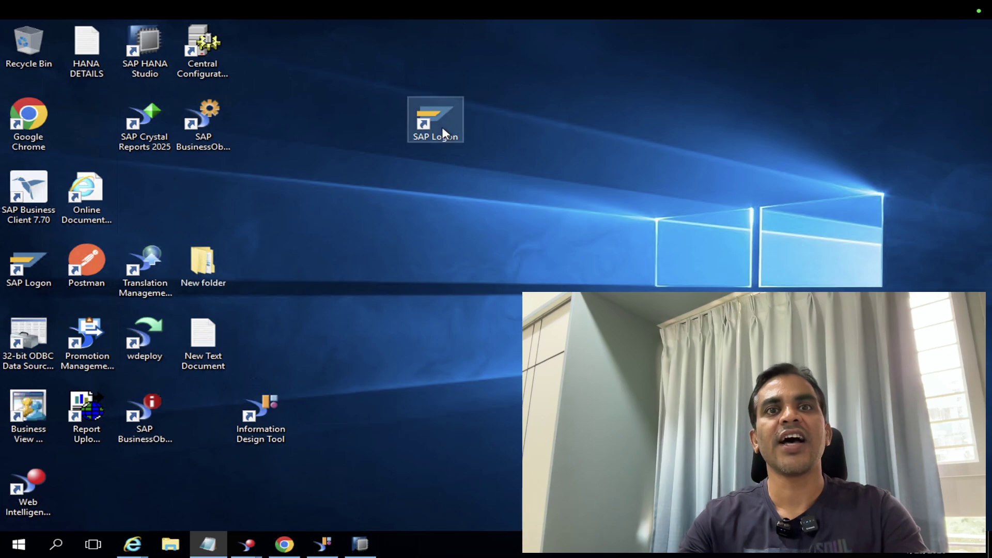
Launch SAP Logon from the desktop and open the BW HANA system connection
drag(441, 133, 381, 131)
double_click(382, 129)
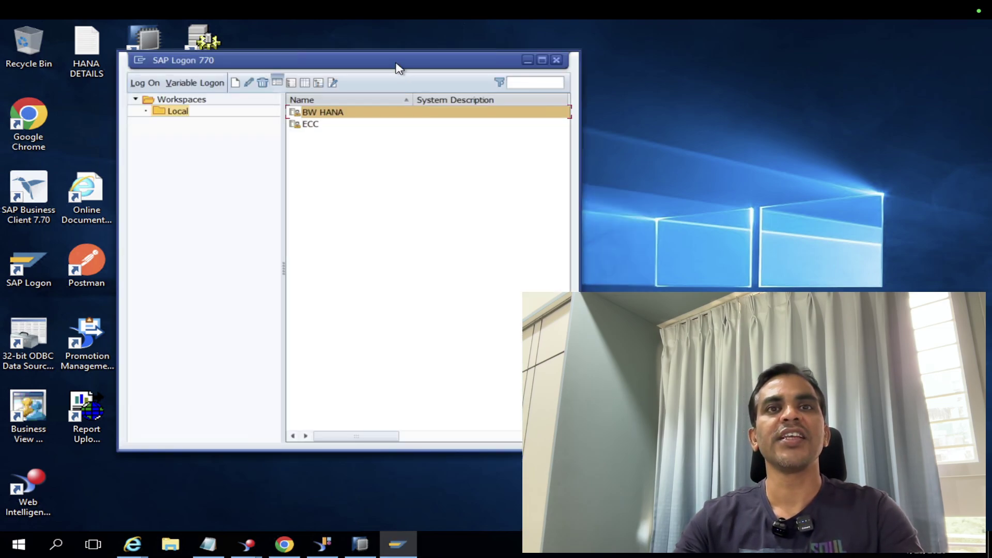
drag(399, 67, 436, 70)
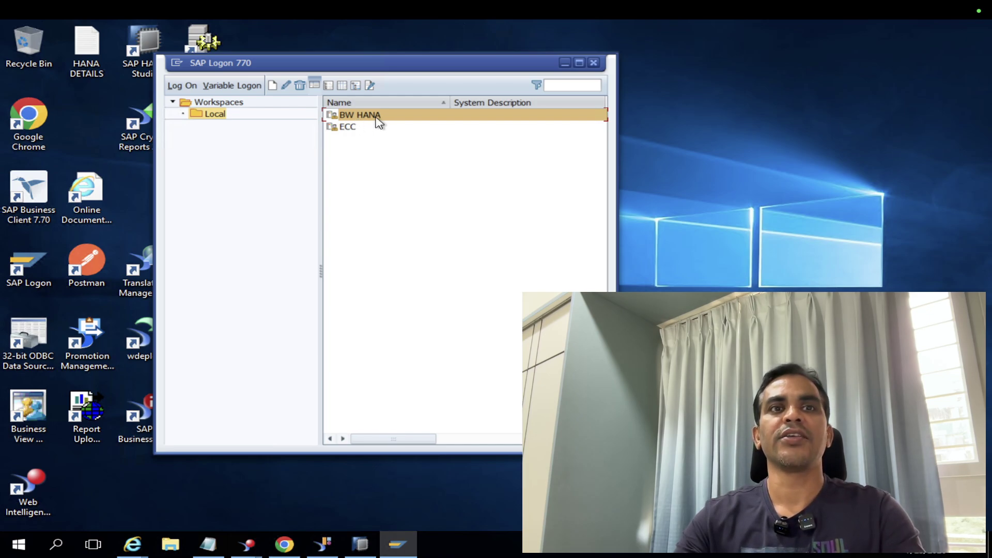
double_click(379, 120)
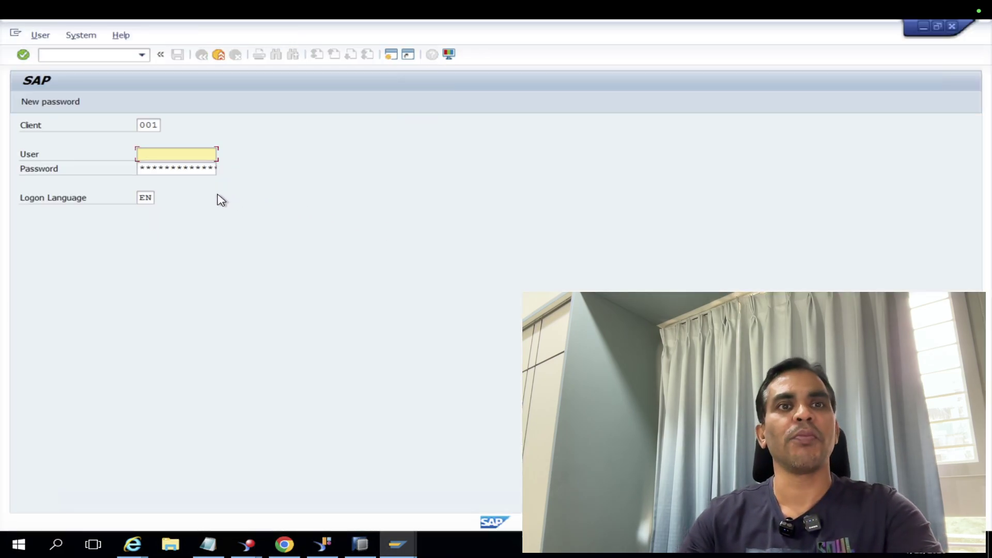
Log on to client 001 with the user name and account password, checking the credentials in the HANA DETAILS note
click(178, 157)
click(160, 171)
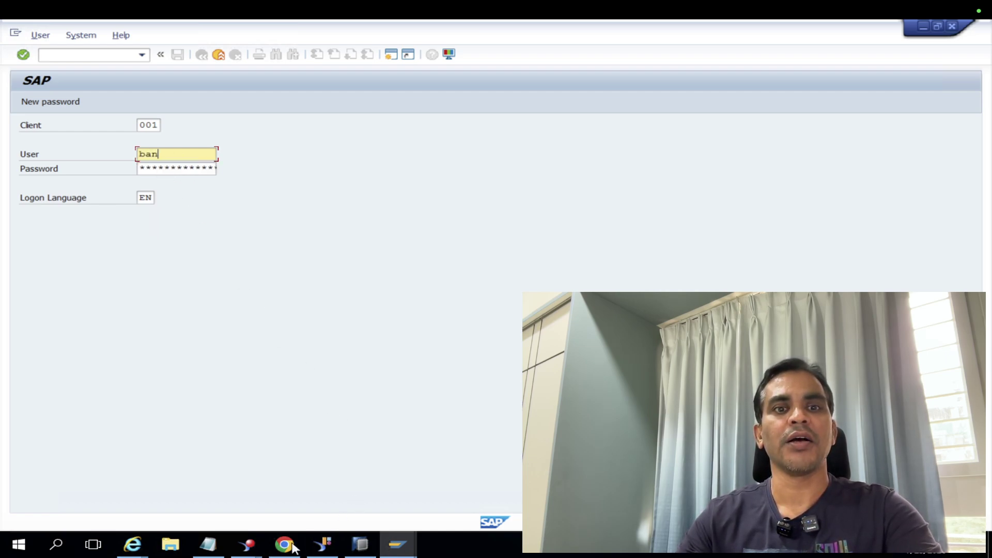
click(208, 544)
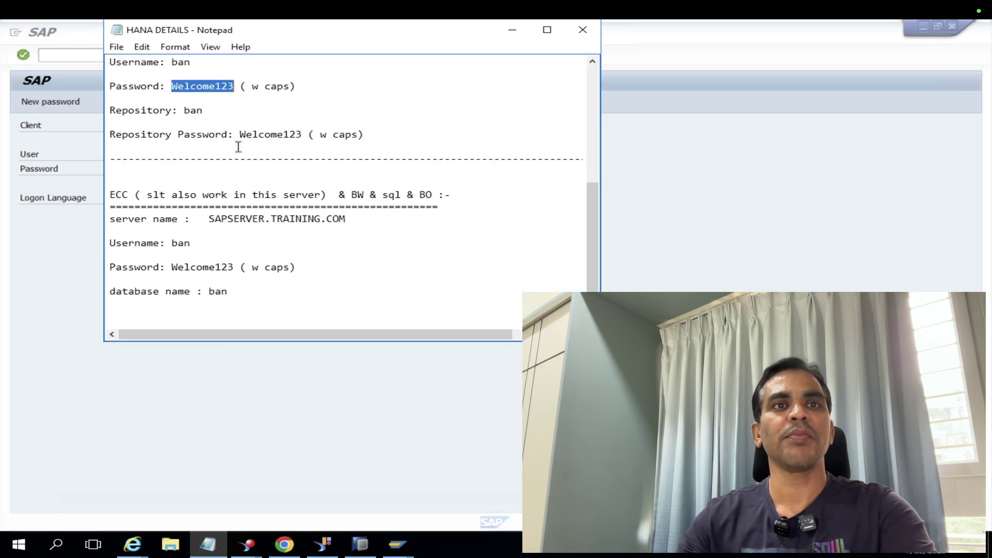
click(511, 30)
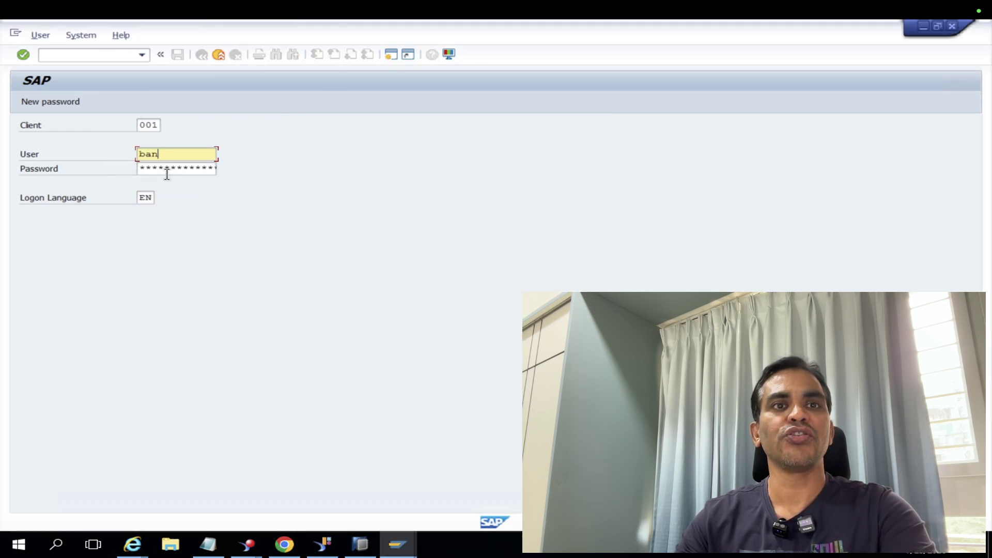
click(165, 173)
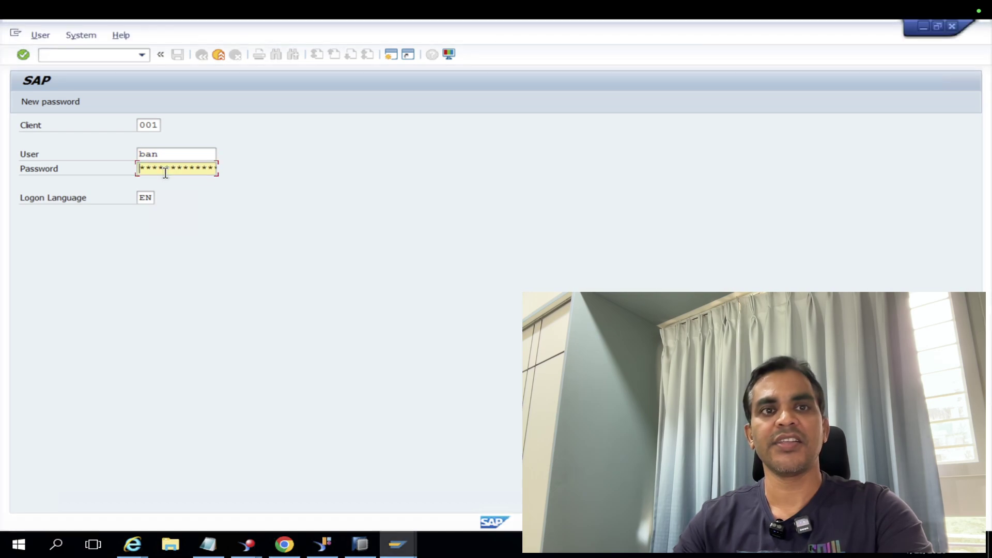
key(Return)
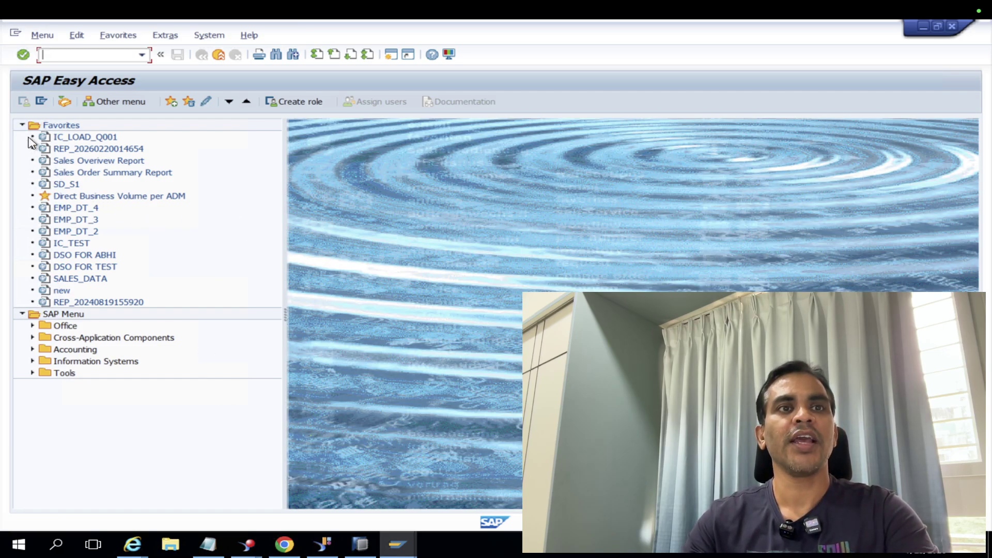
Collapse the SAP Menu tree and insert a folder named New Folder under Favorites
click(32, 325)
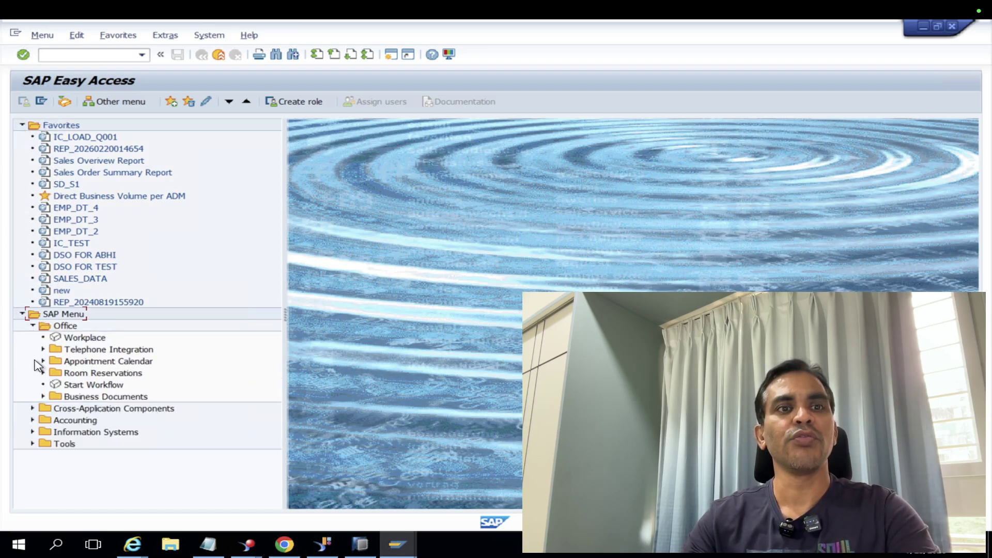
click(22, 313)
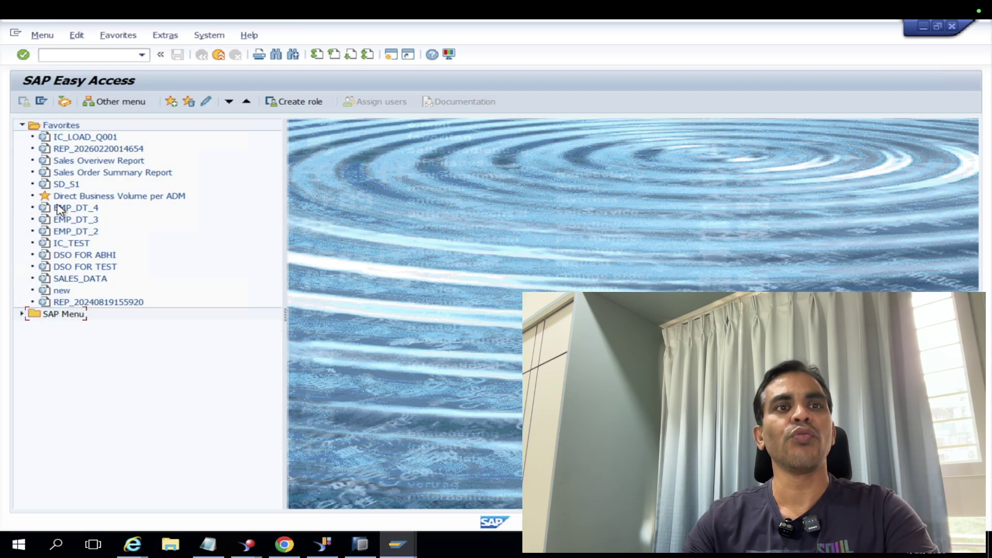
click(73, 128)
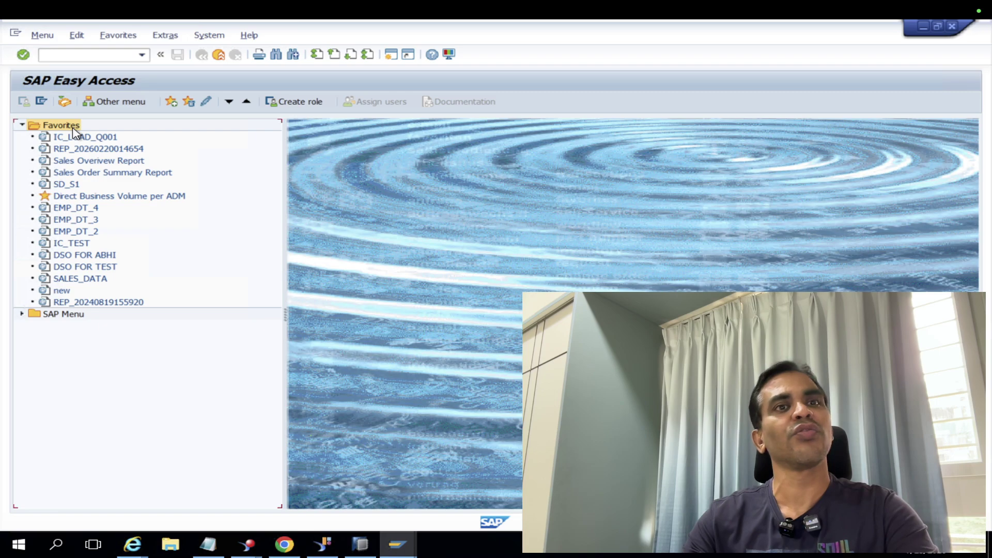
right_click(73, 129)
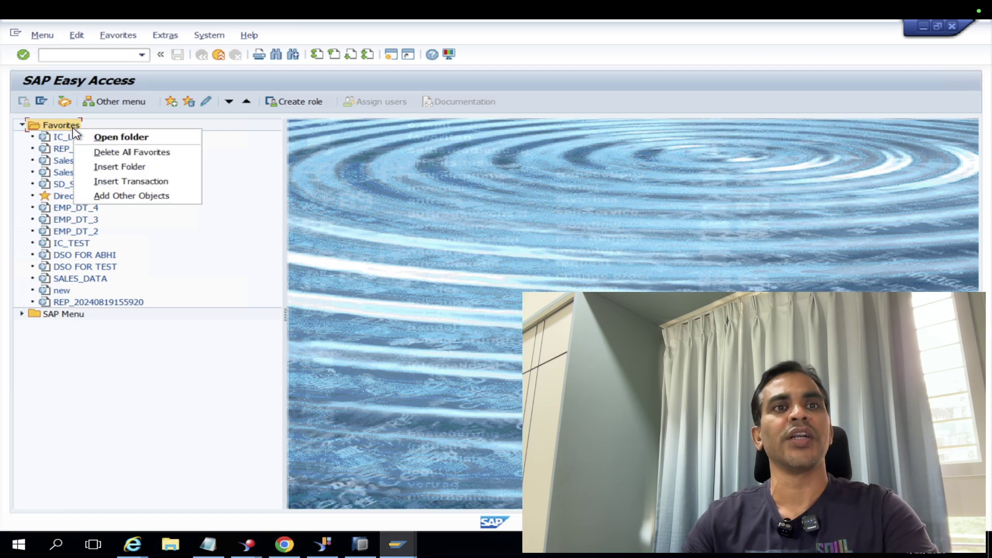
click(122, 167)
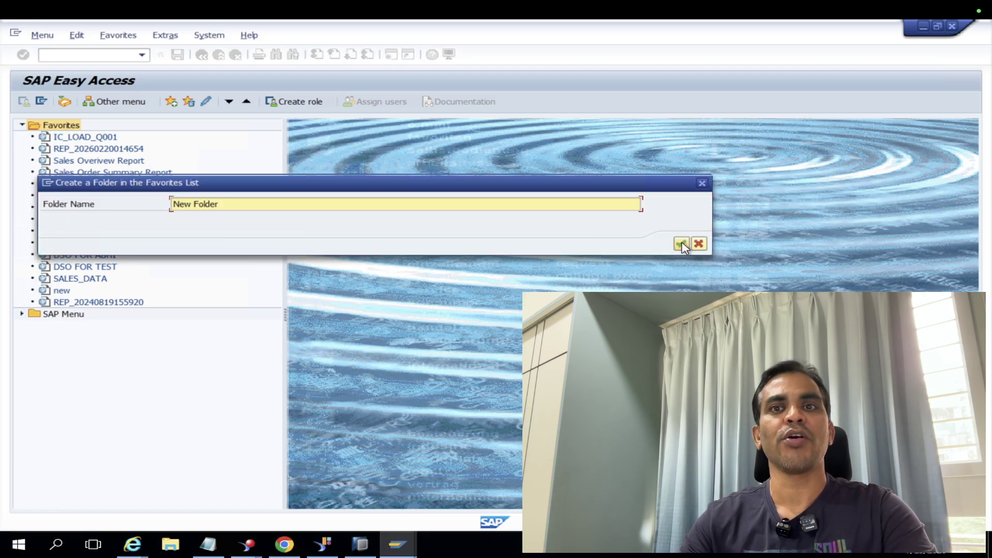
click(681, 244)
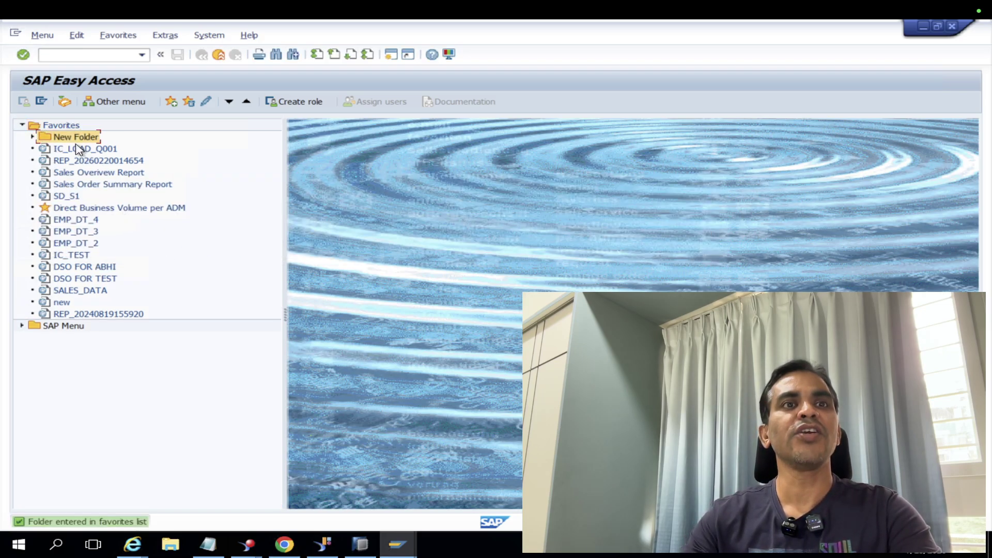
Insert the transaction rsa1 into New Folder in the favorites
right_click(75, 137)
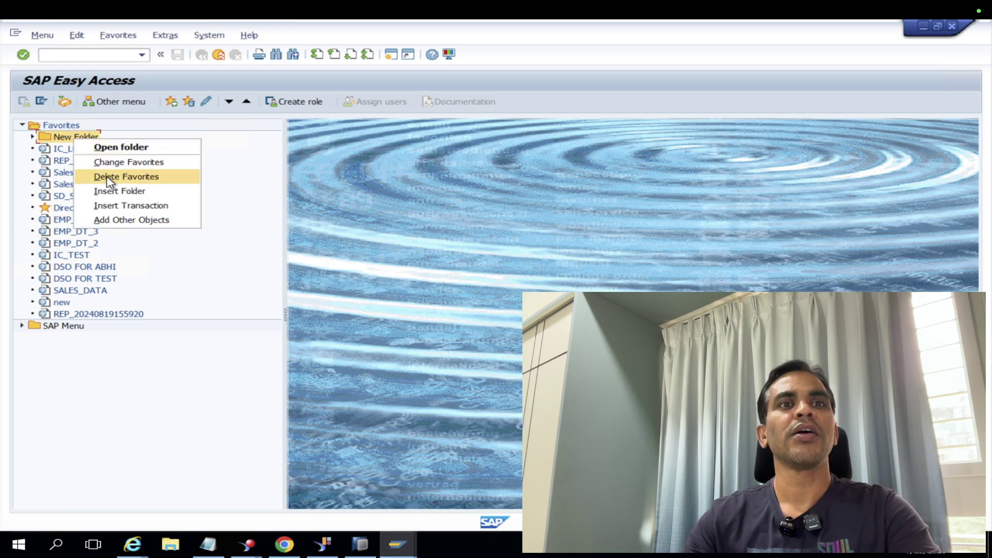
click(117, 205)
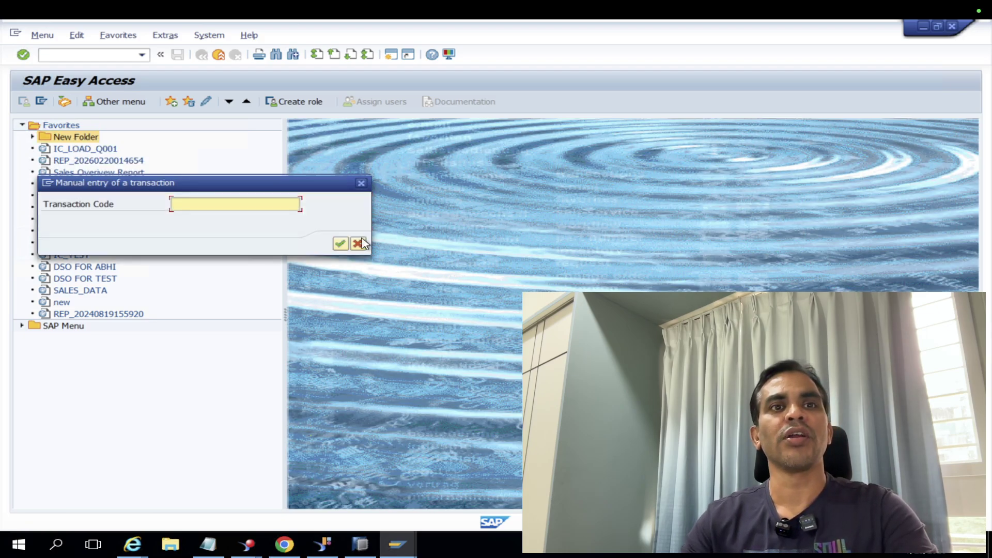
text(rsa1)
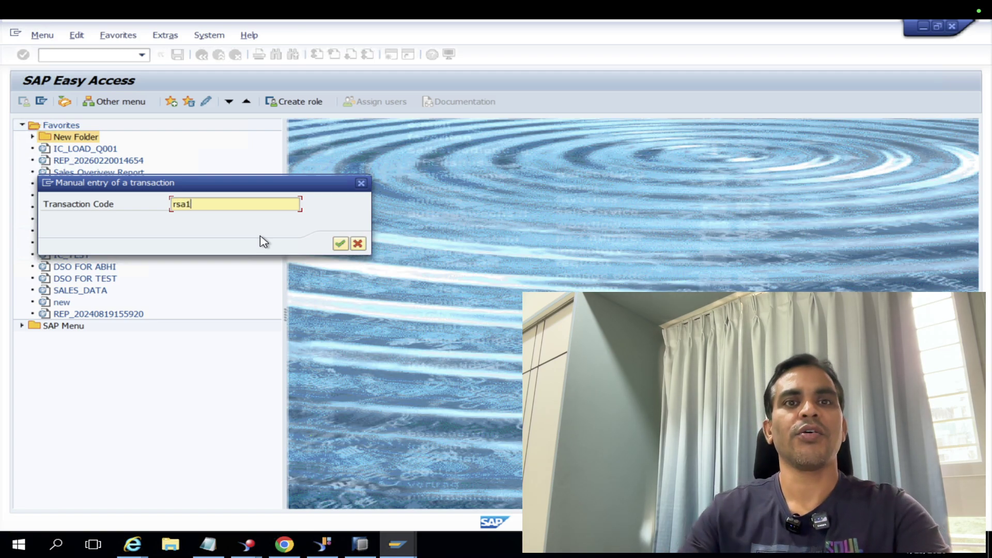
click(339, 243)
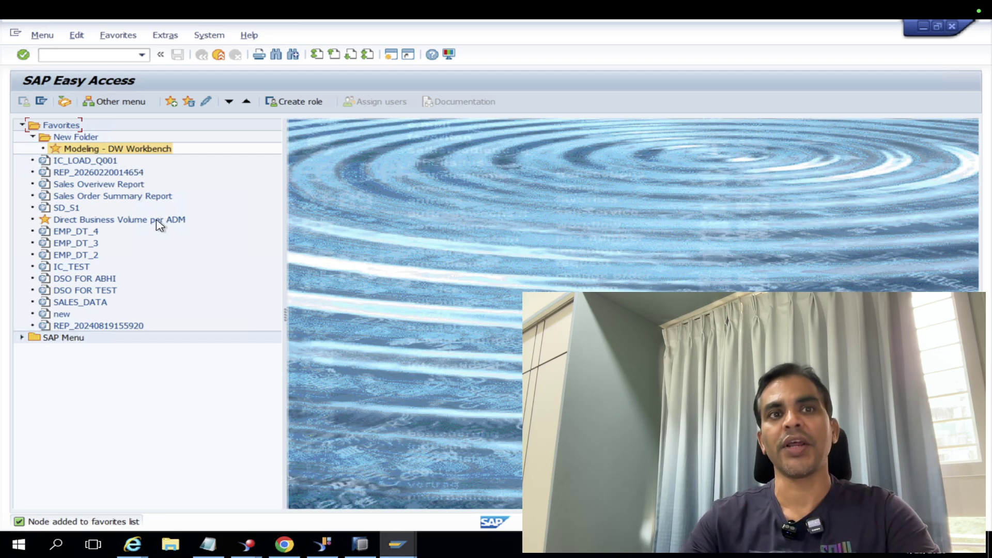
Try the Quartz Theme and Quartz Dark Theme in the SAP GUI theme settings and discard the changes
click(59, 56)
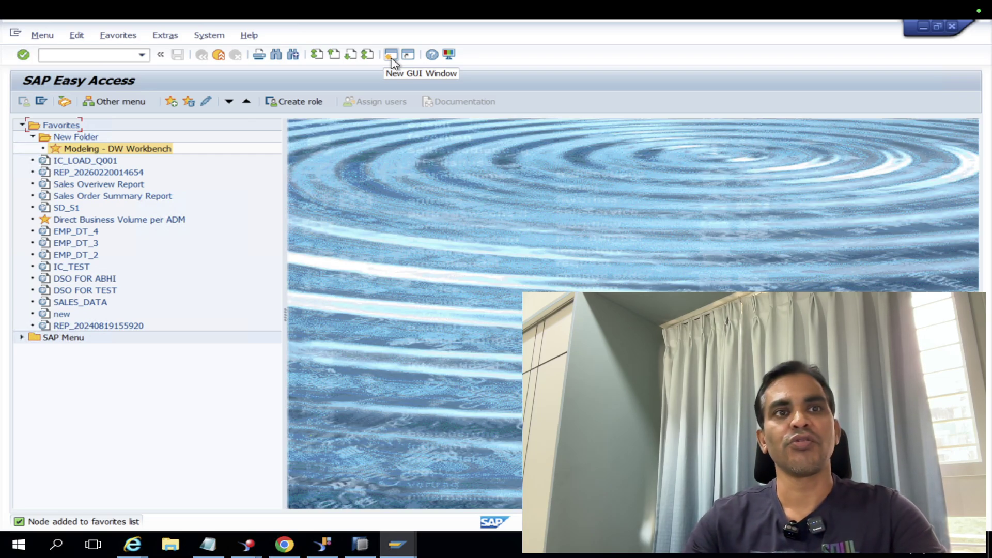
click(446, 59)
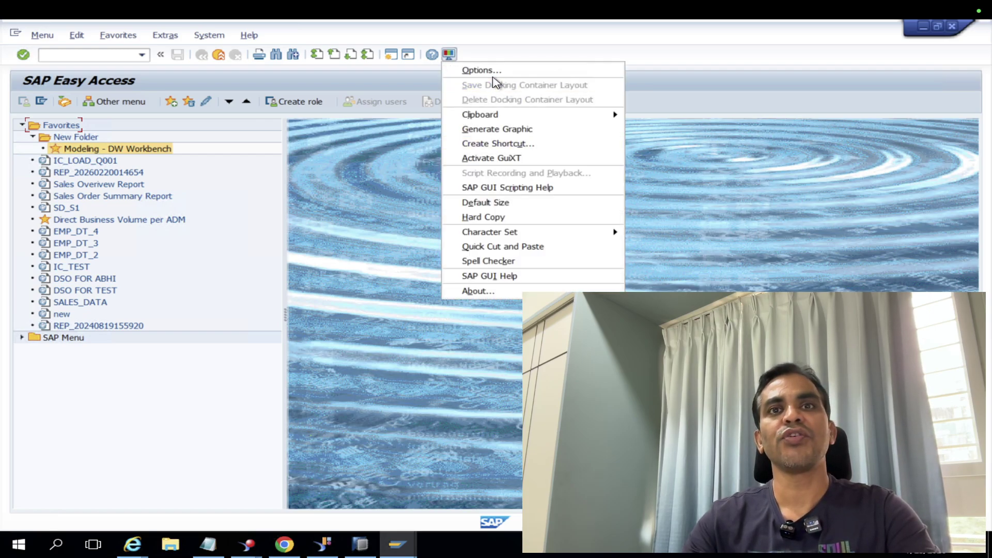
click(481, 71)
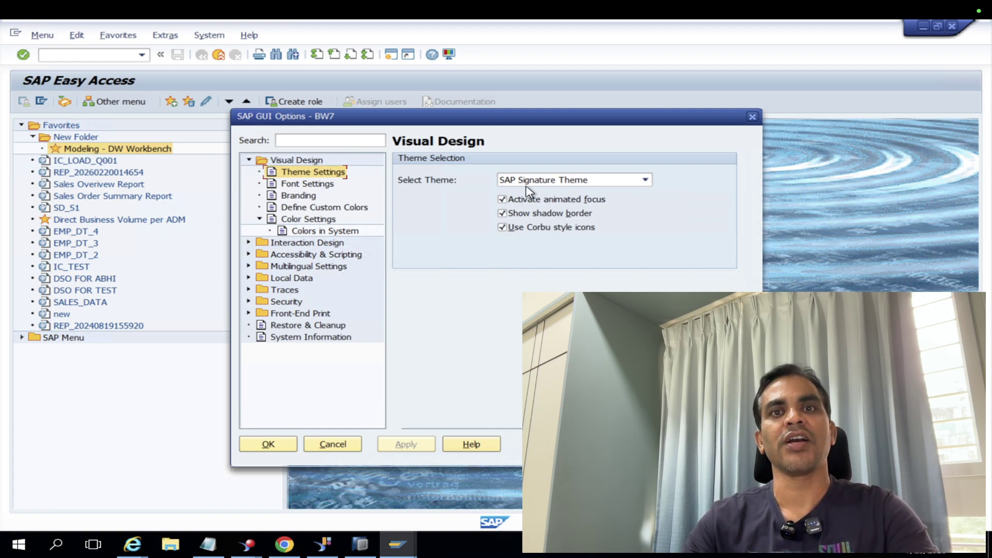
click(580, 188)
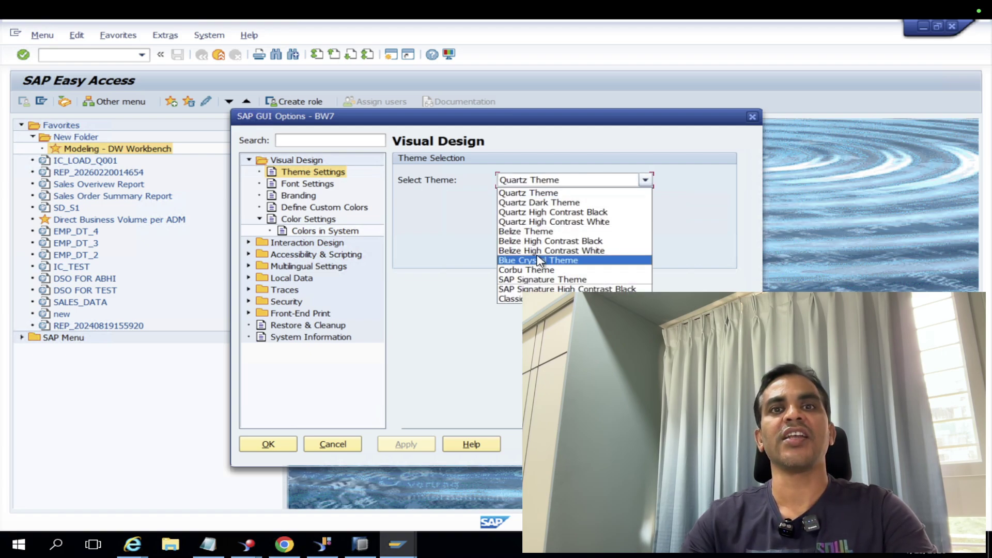
click(438, 234)
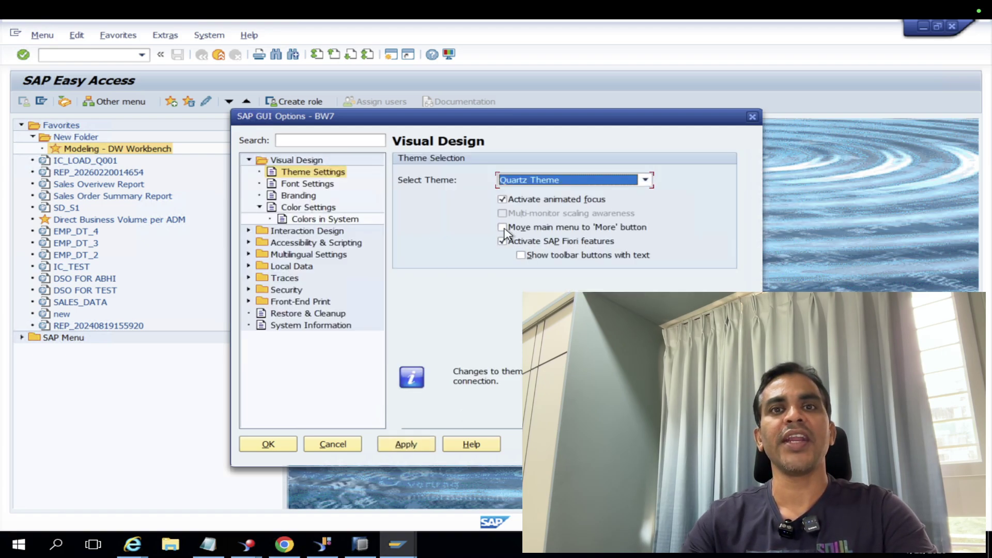
click(542, 181)
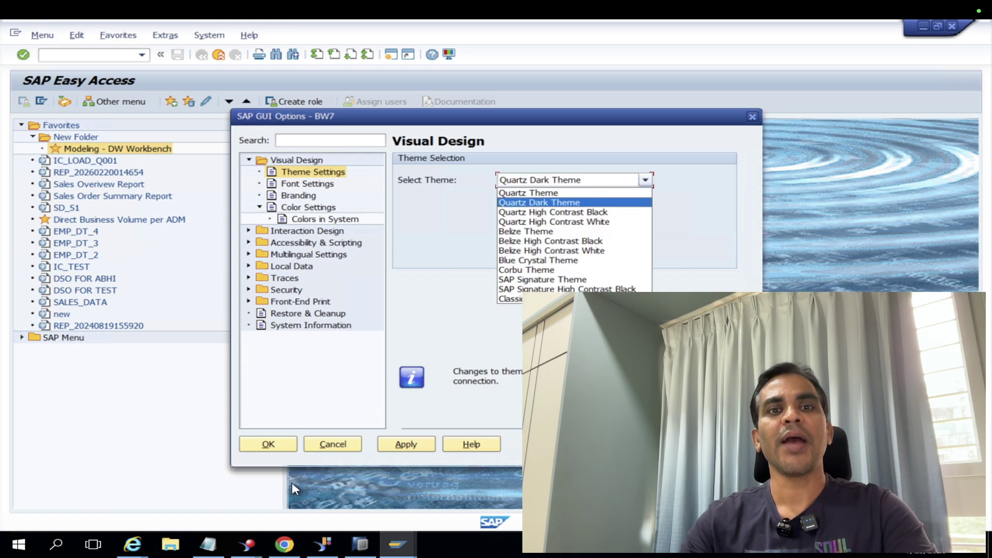
click(335, 446)
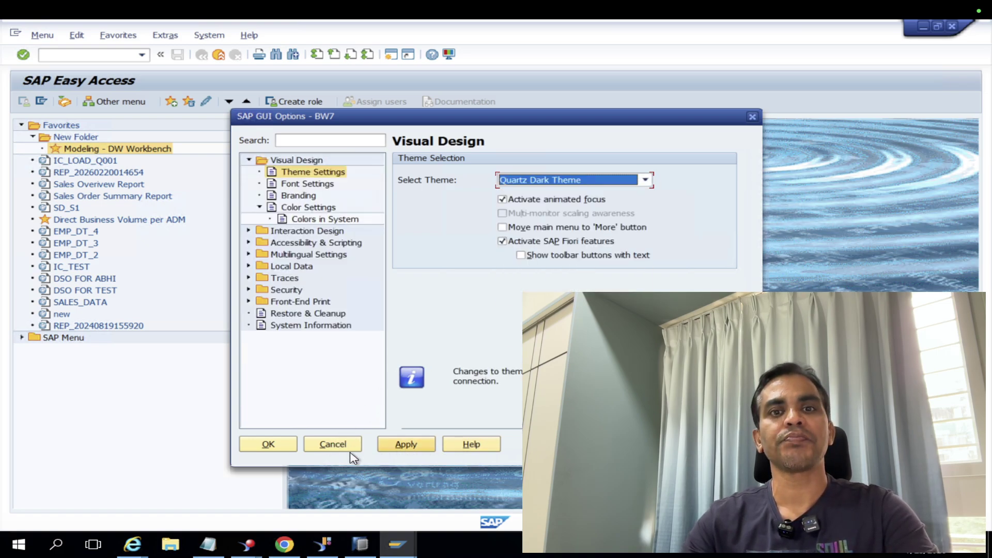
click(333, 445)
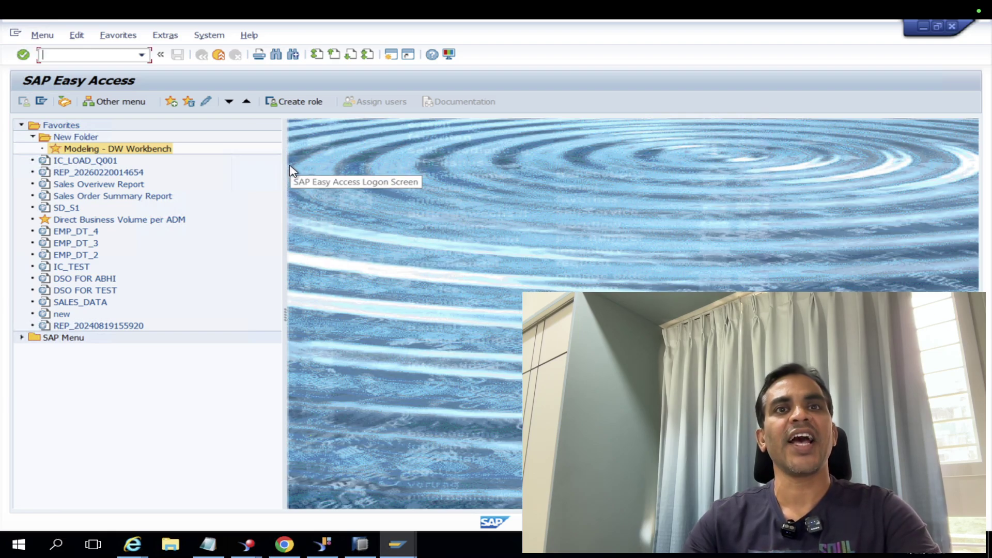
click(42, 37)
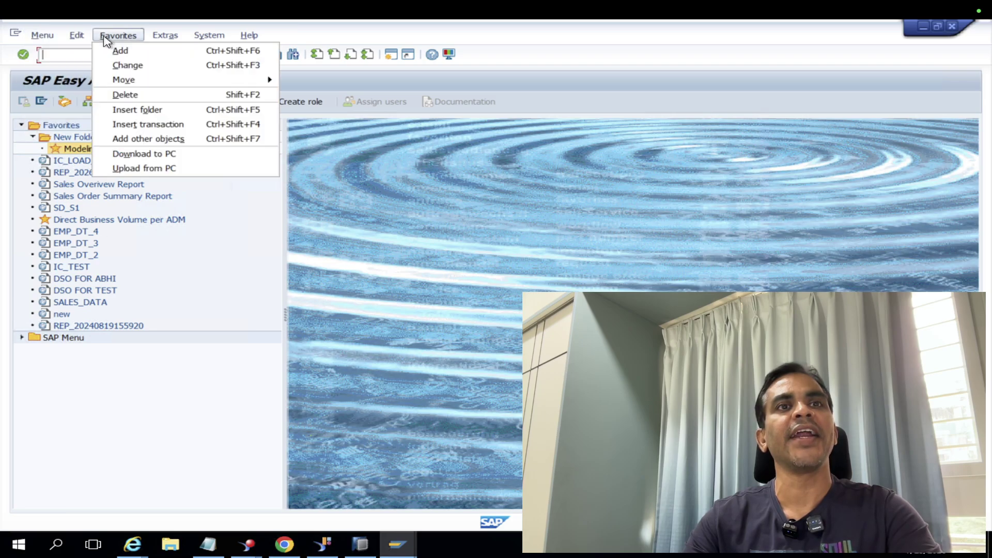
click(166, 35)
click(195, 36)
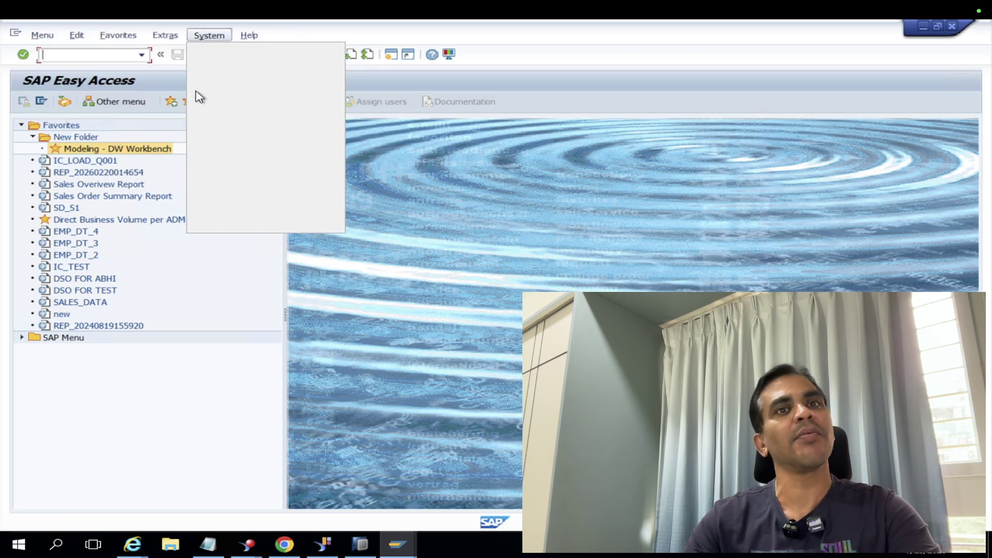
click(177, 314)
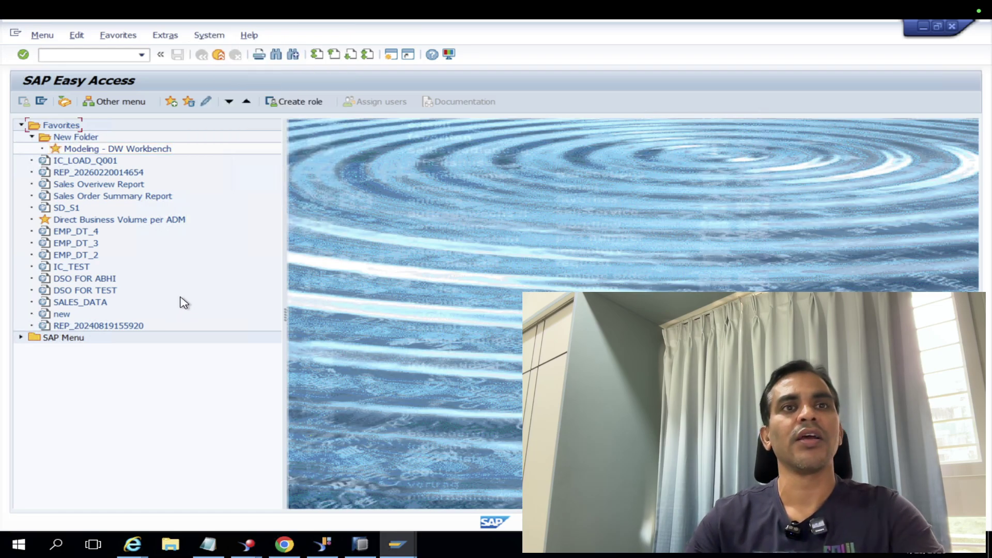
Run transaction RSA1 to open the Data Warehousing Workbench
click(92, 57)
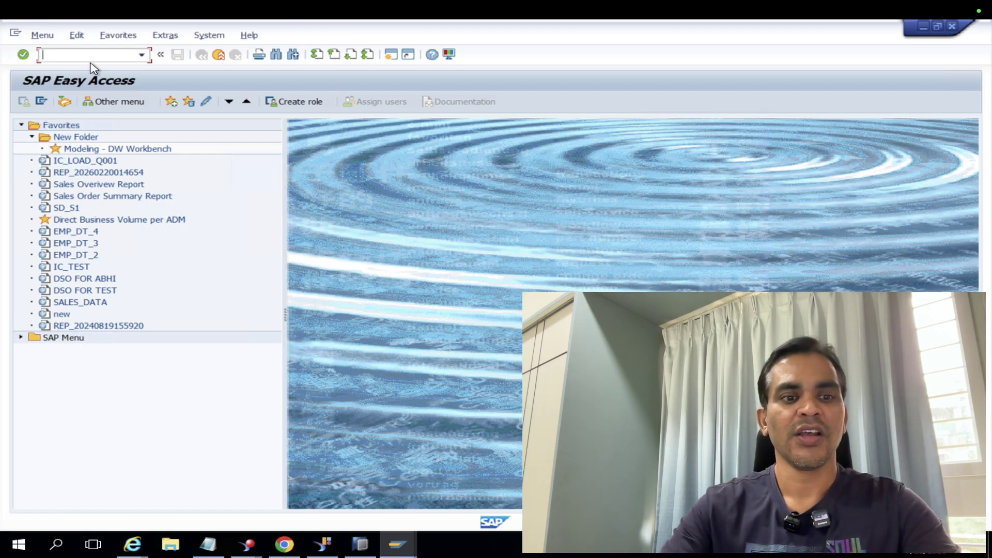
text(RSA1)
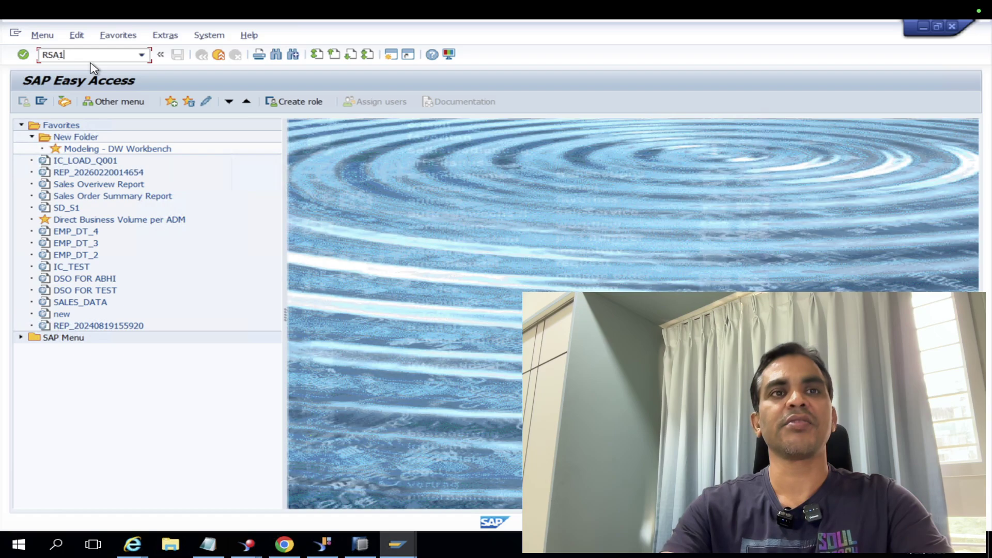
key(Return)
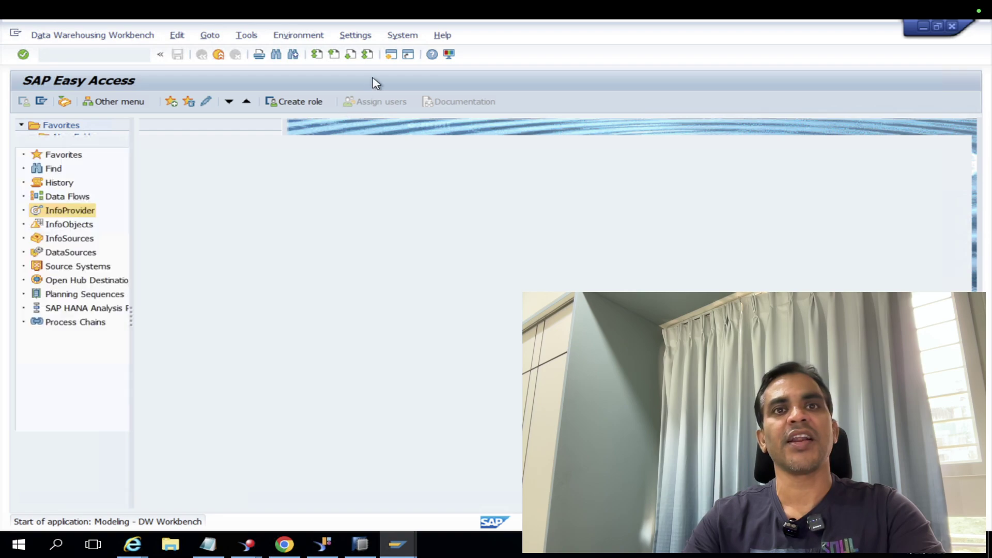
Open the system status information and move its window so the usage, SAP, host and database data can be read
click(400, 36)
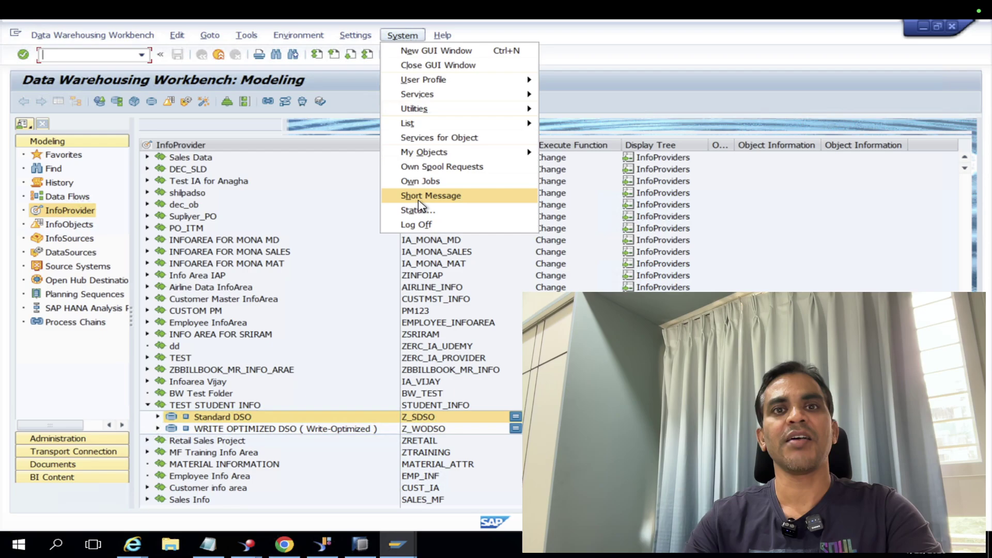
click(420, 209)
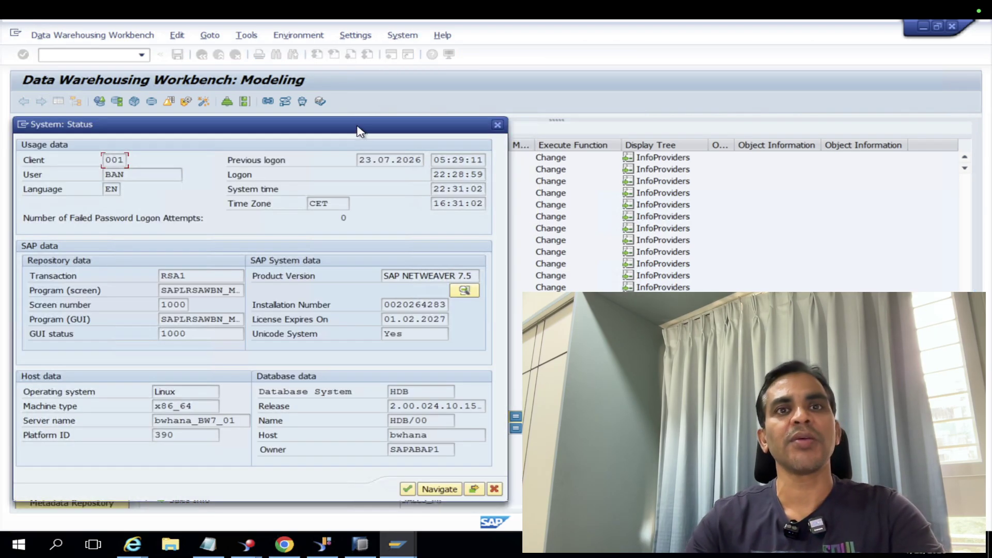
drag(360, 131, 435, 59)
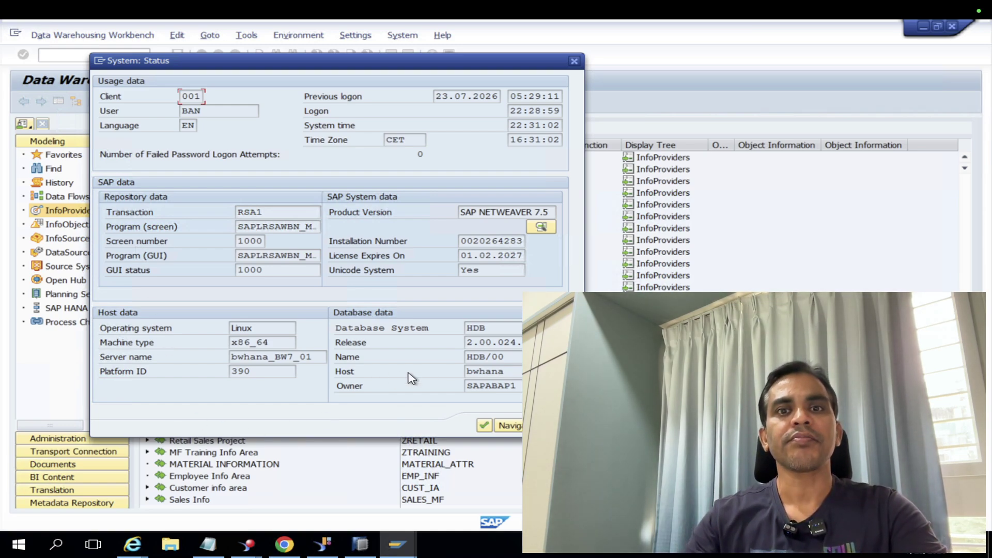
Examine the database system, the operating system and the installed product versions in the system status information
double_click(495, 331)
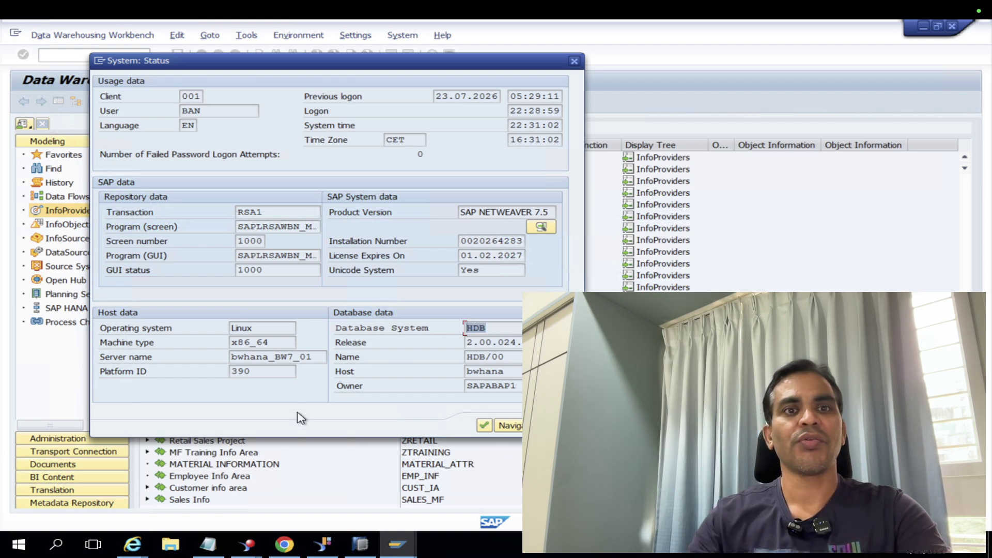
double_click(239, 327)
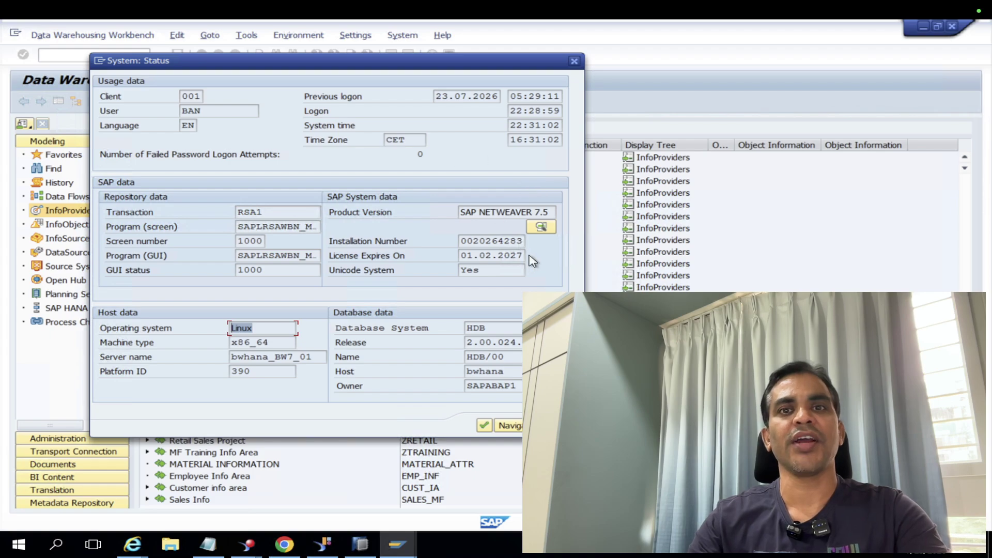
click(541, 229)
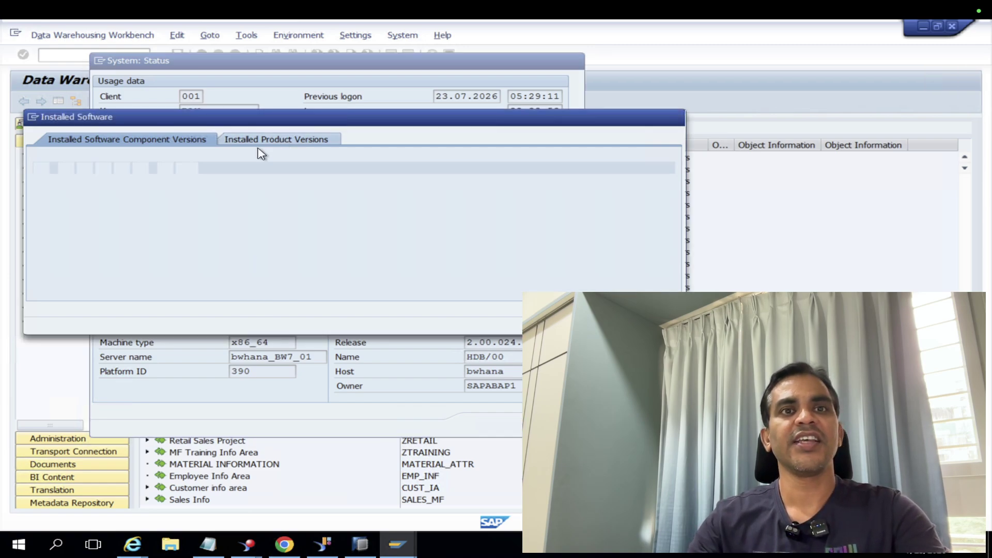
click(264, 143)
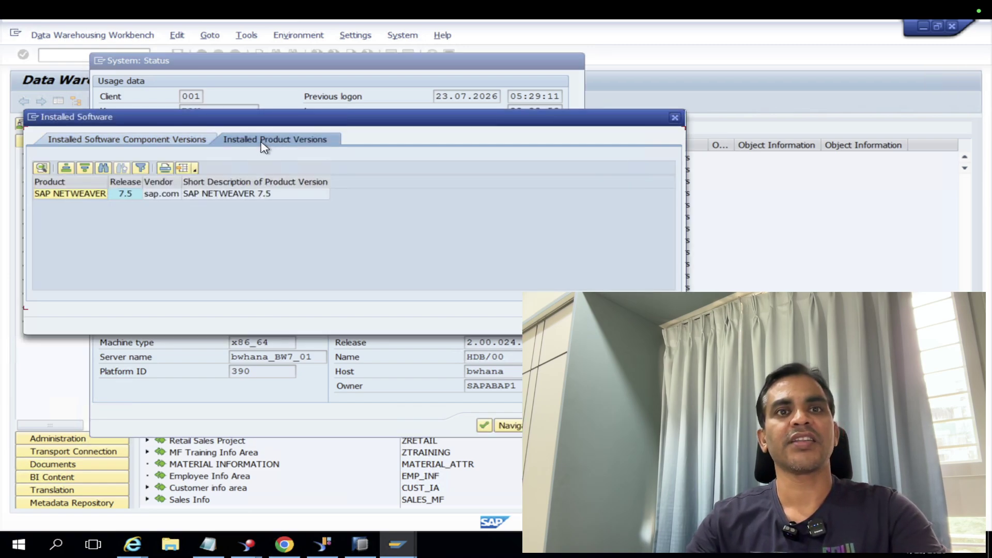
click(127, 195)
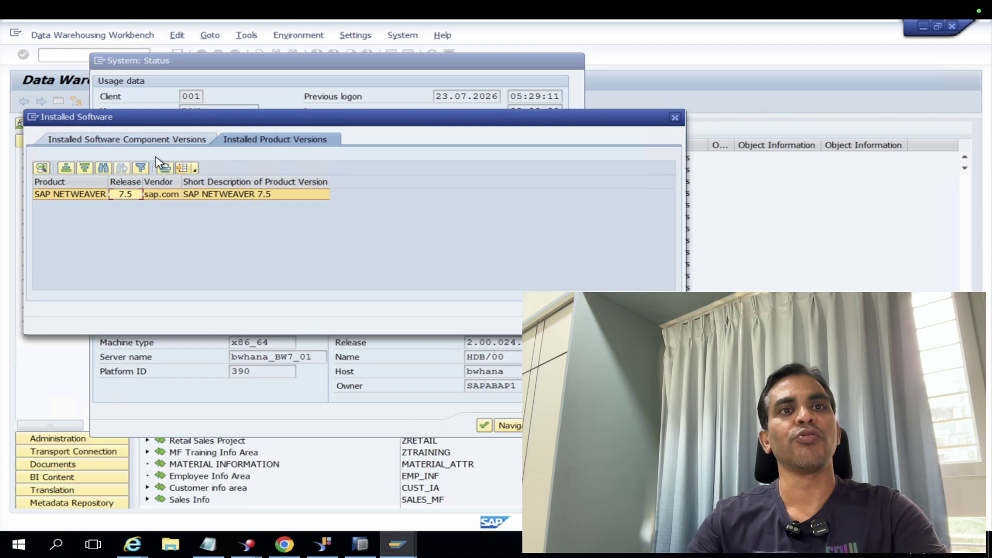
key(Escape)
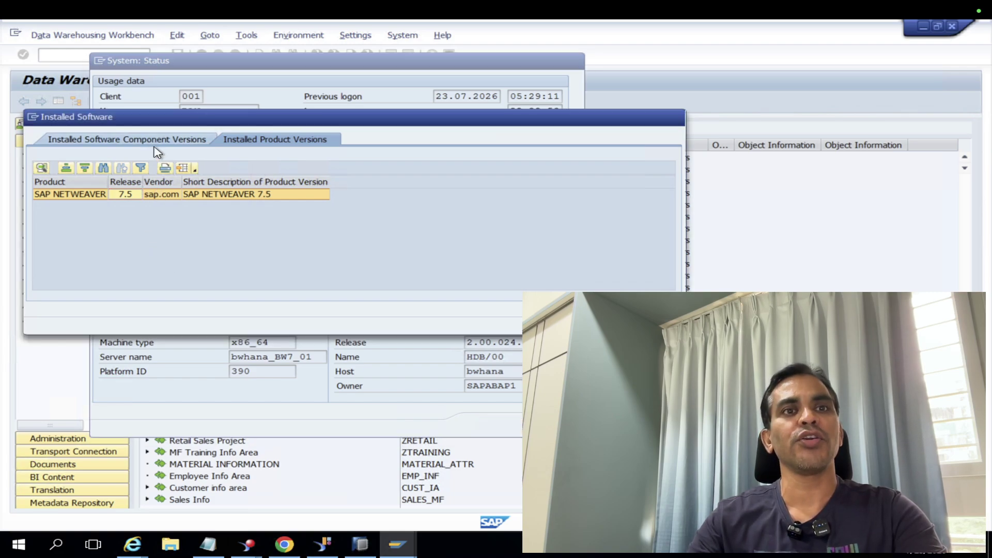
Review the installed software component versions, including SAP_BW, and close the system status information
click(154, 140)
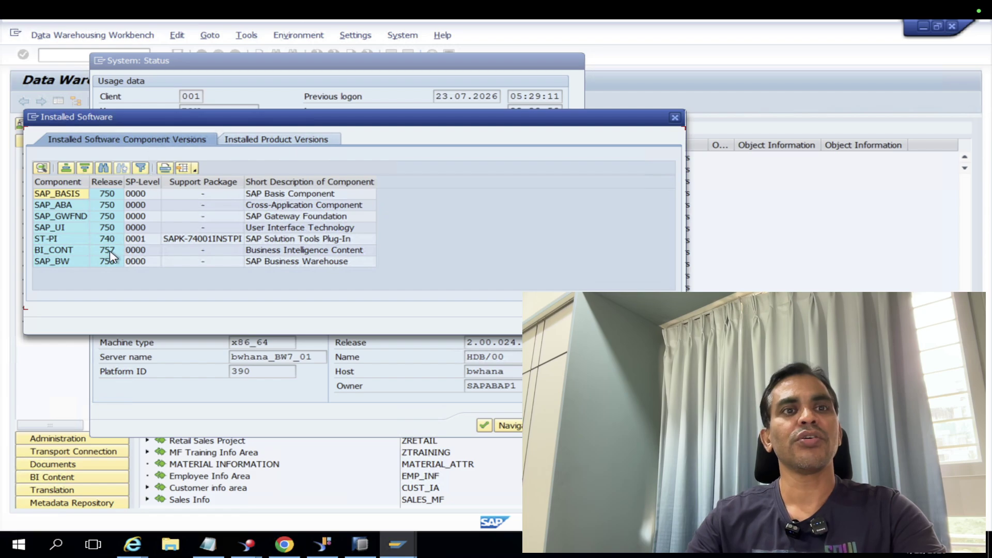
click(62, 265)
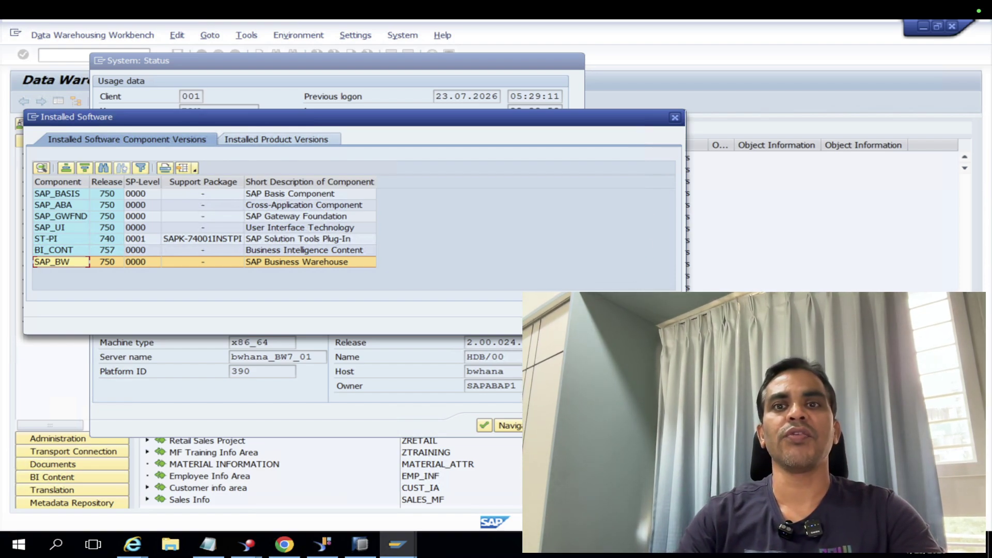
key(Escape)
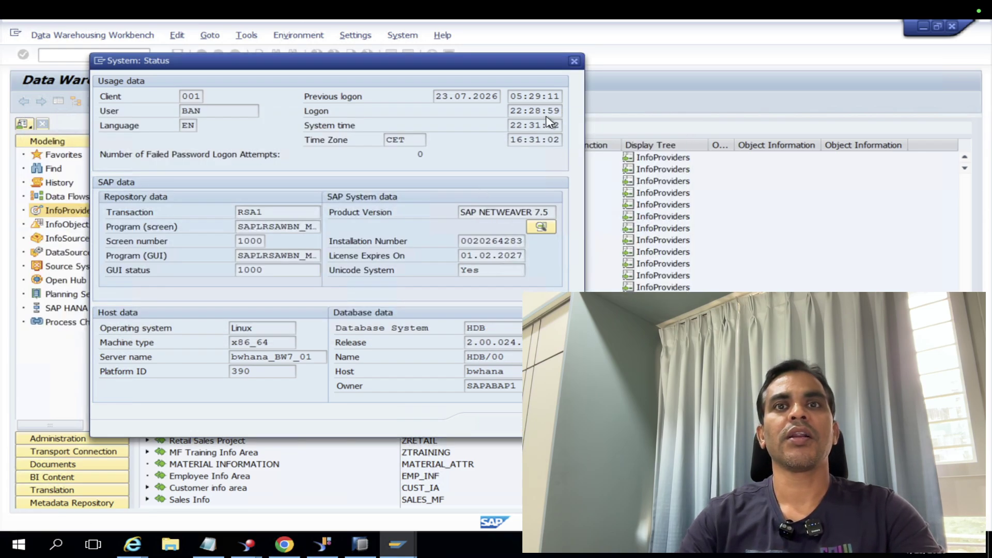
click(574, 62)
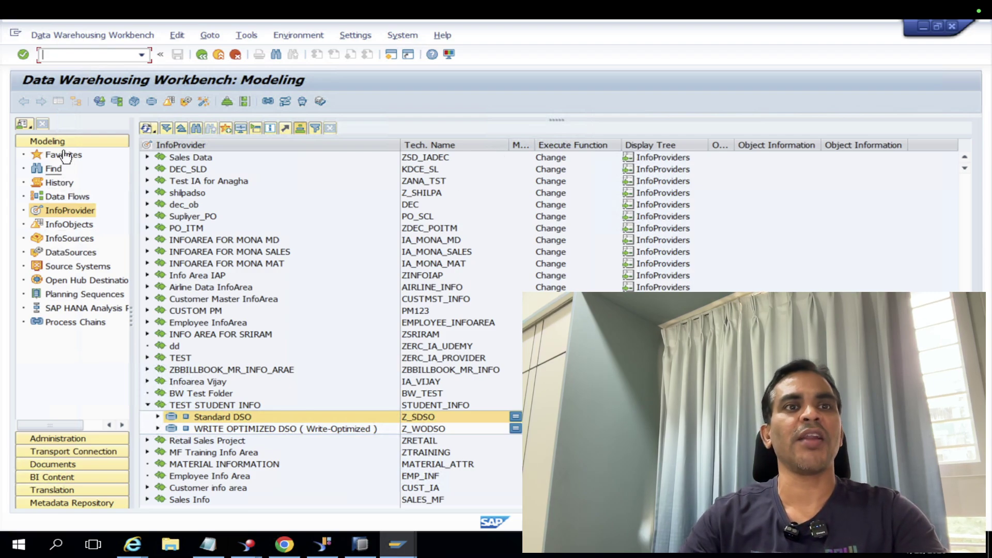
Display the InfoProvider tree and the InfoObjects tree in the Modeling area
click(80, 216)
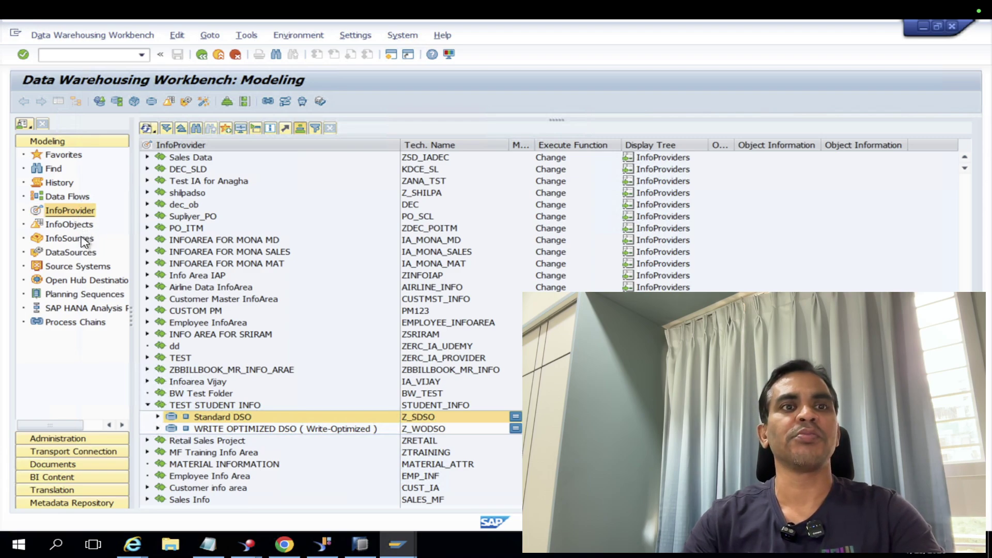
click(82, 225)
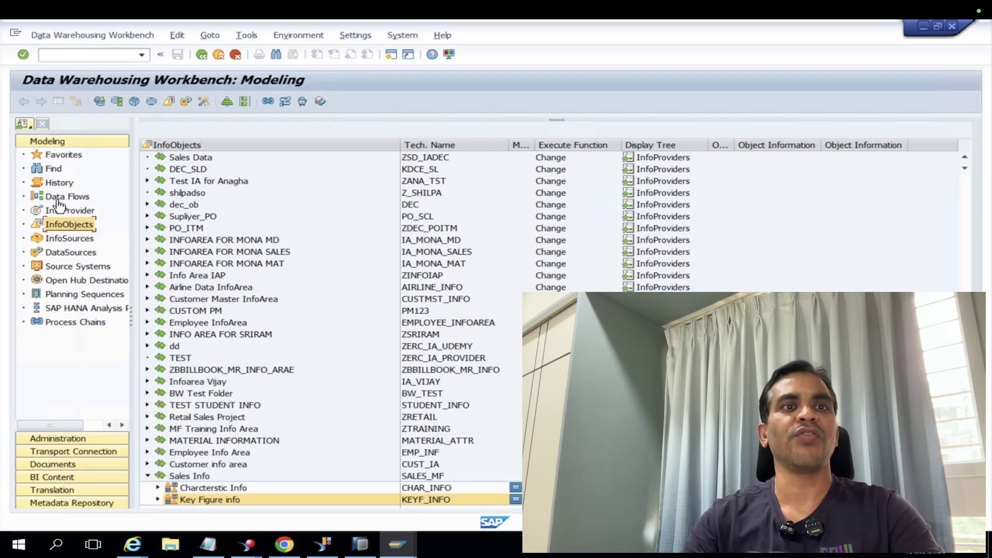
Search the workbench descriptions for 0MATERIAL, limiting the object types to InfoObject Area with InfoObjects, InfoObj. Catalogs and Hierarchies
click(54, 169)
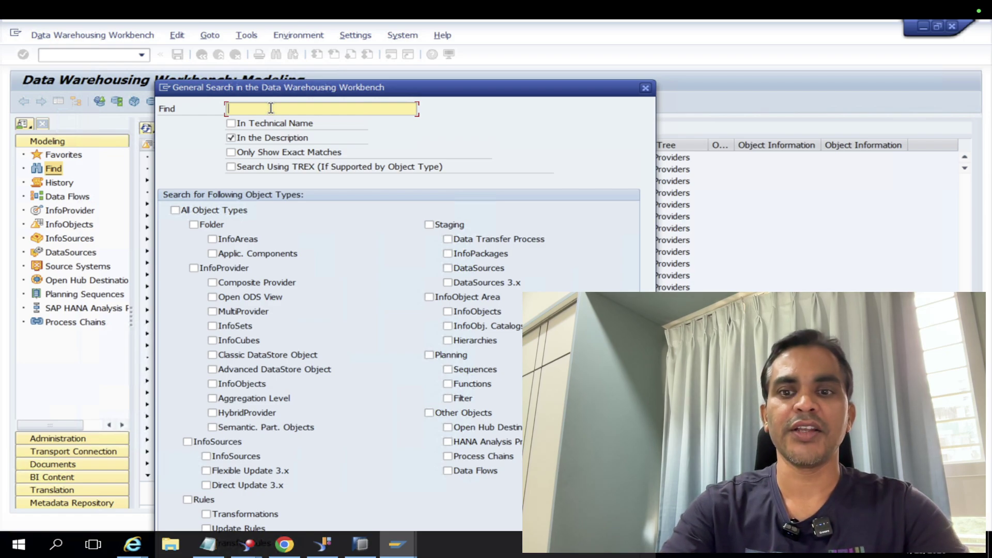
text(0MATERIAL)
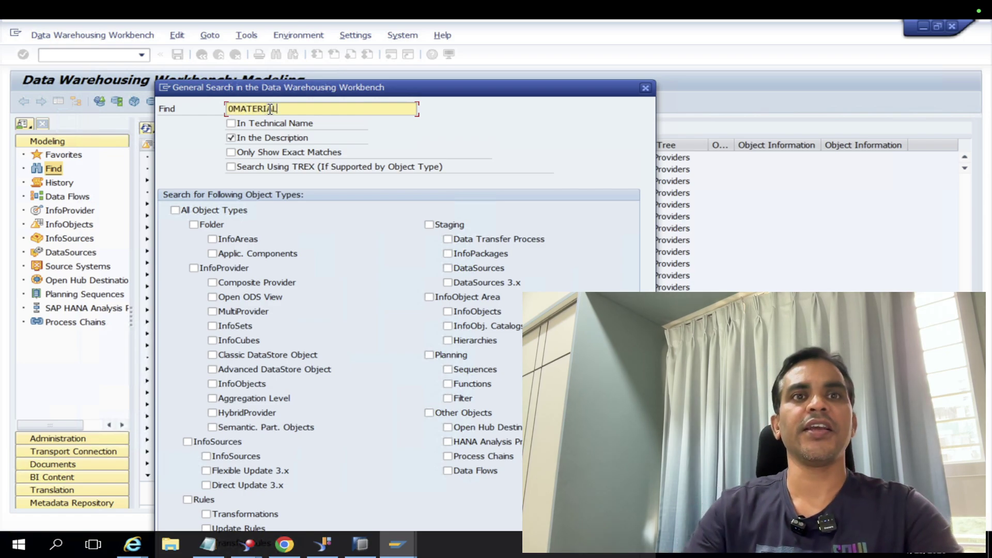
click(432, 230)
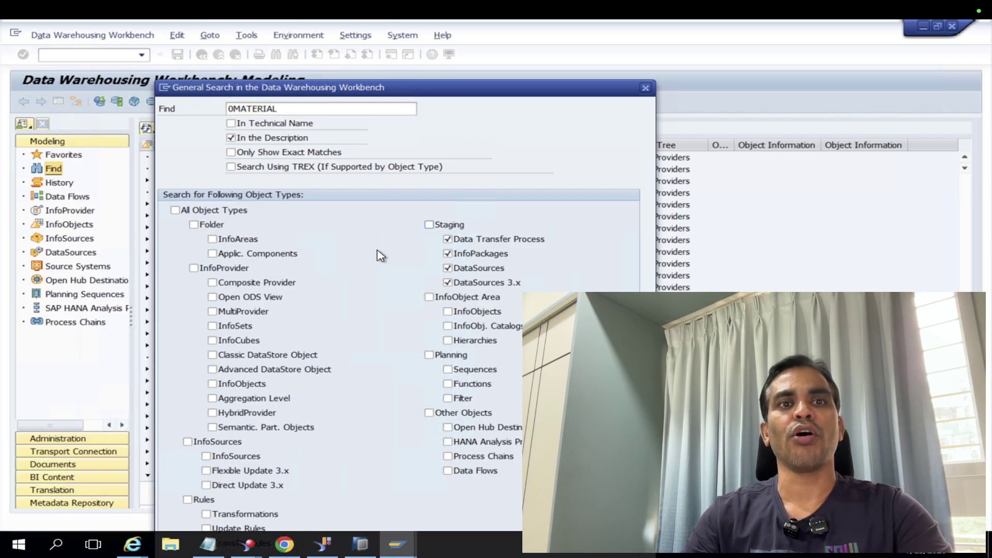
click(176, 210)
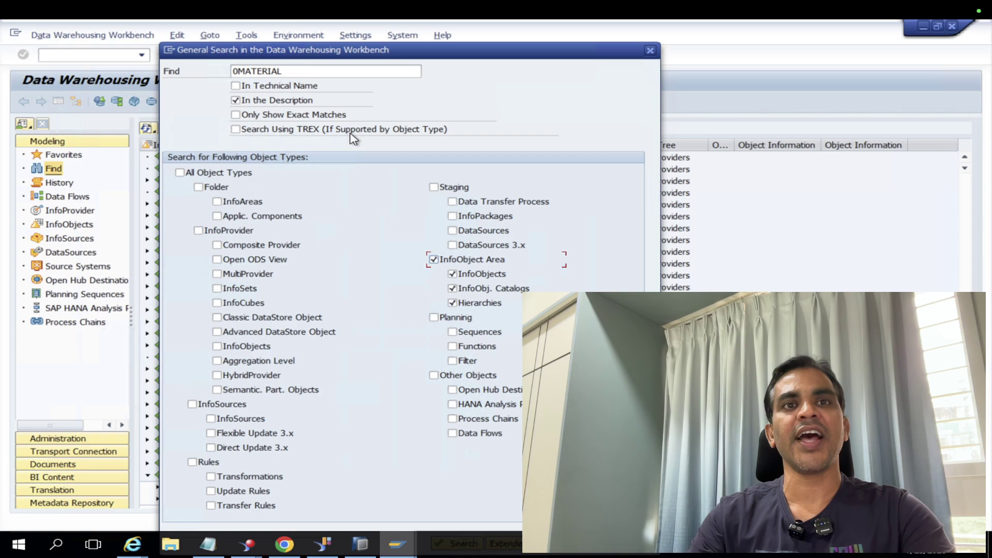
drag(368, 62, 364, 40)
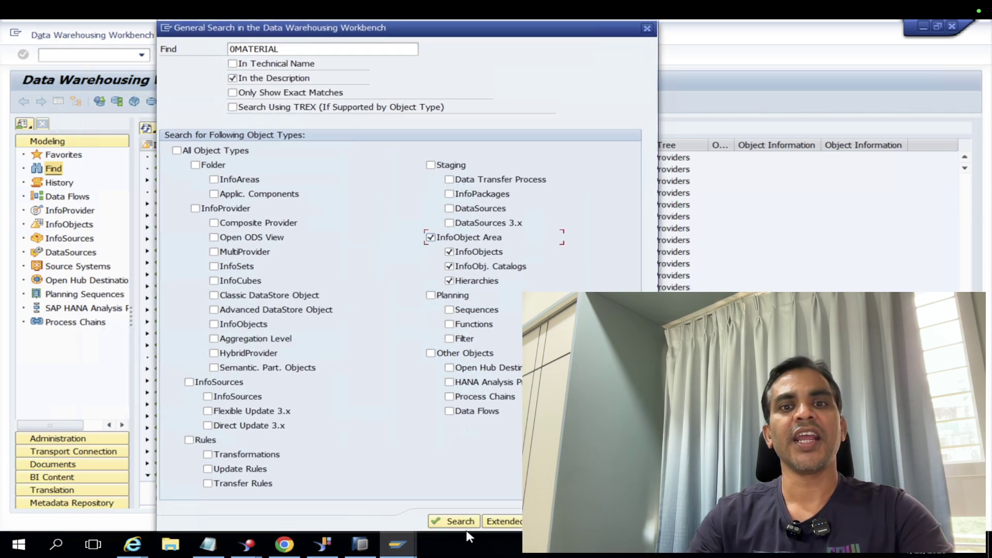
click(440, 521)
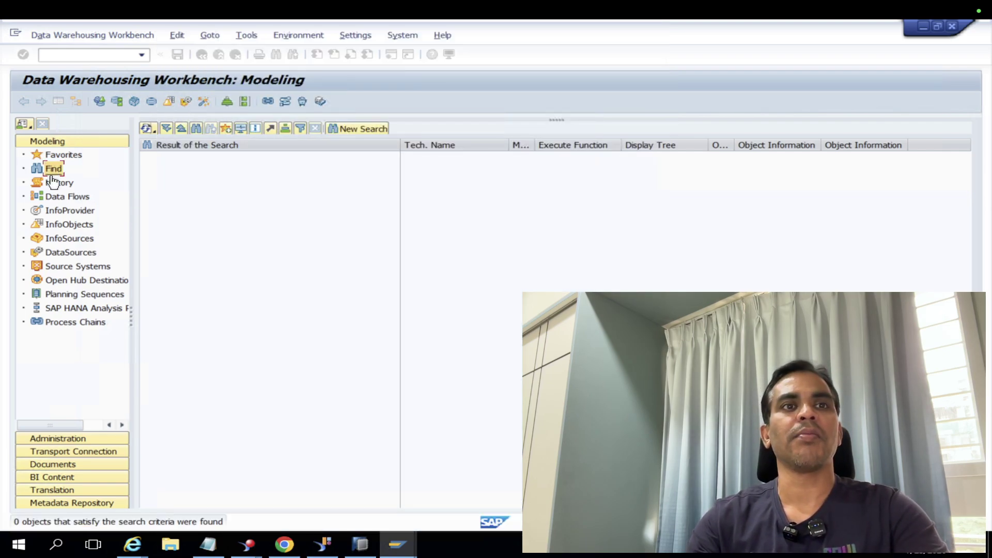
Repeat the 0MATERIAL search with In Technical Name enabled as well and all object types selected
click(51, 170)
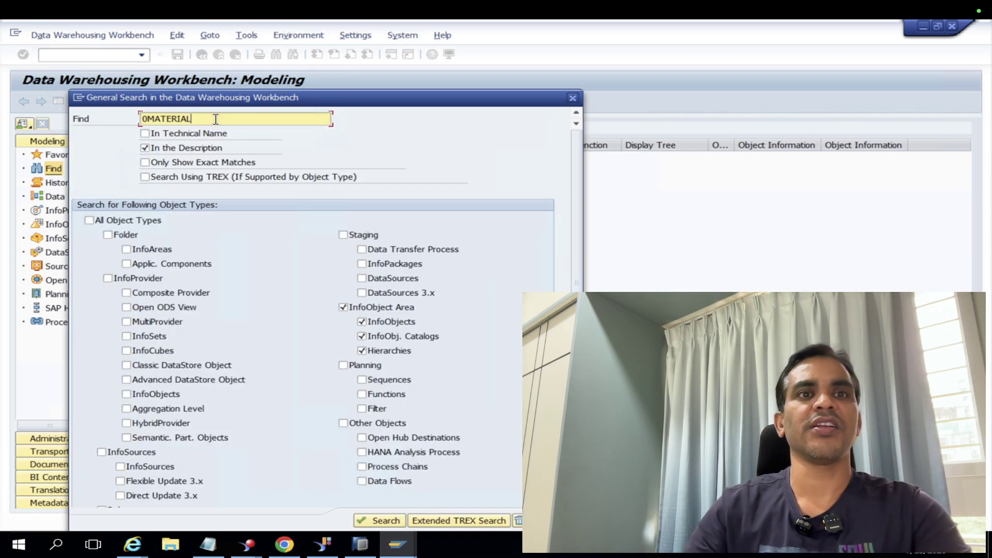
click(145, 133)
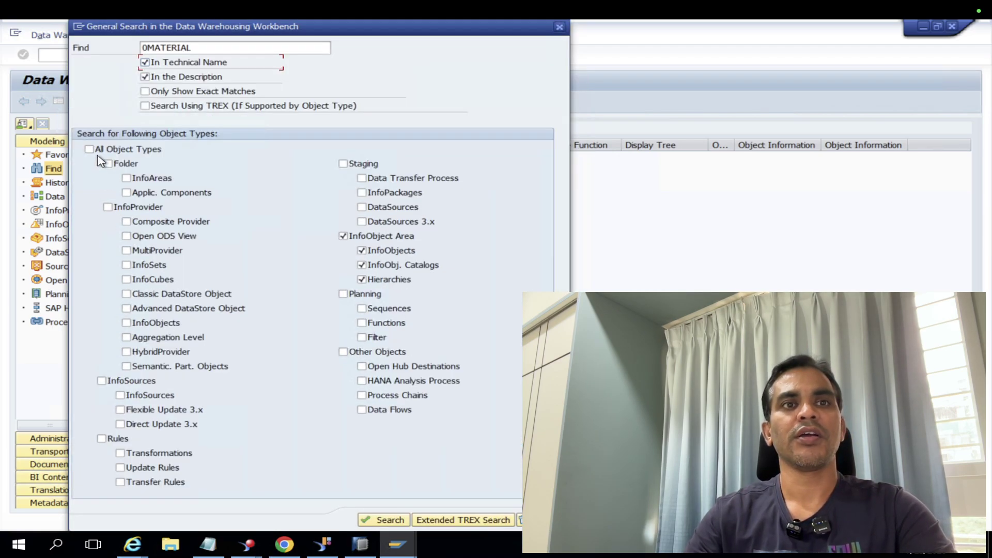
click(383, 520)
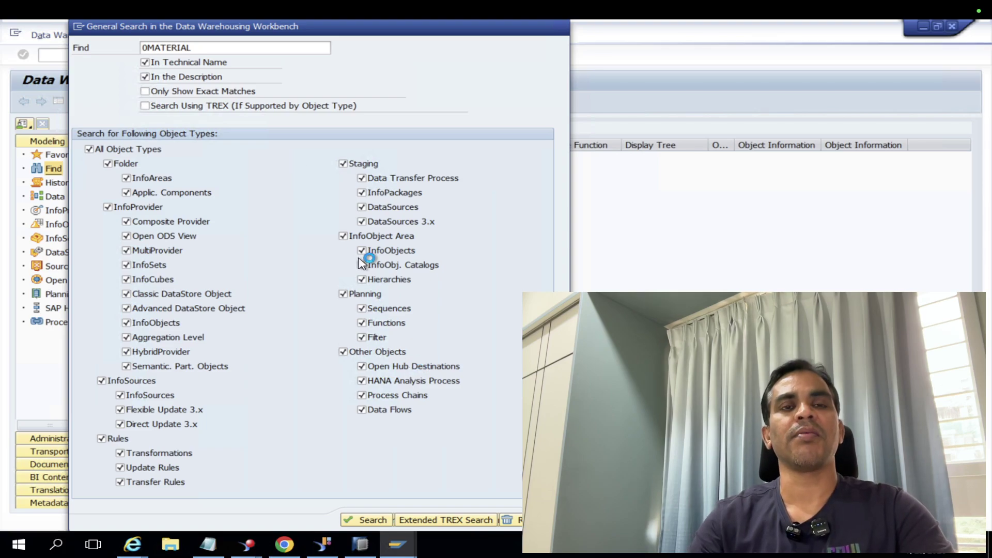
drag(294, 32, 611, 118)
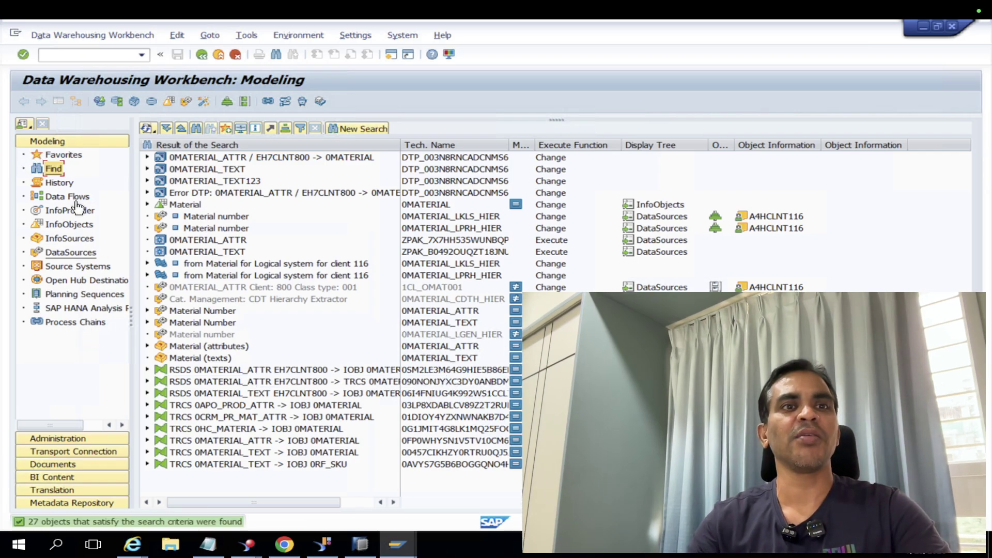
View the DataSources and Source Systems trees and display the DataSource tree of the ECC TO BW source system
click(73, 251)
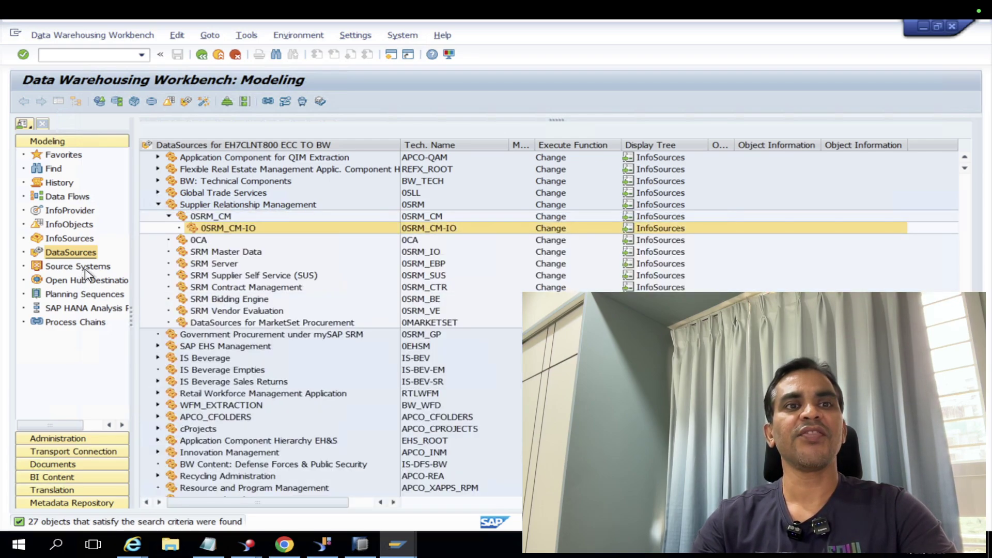
click(91, 267)
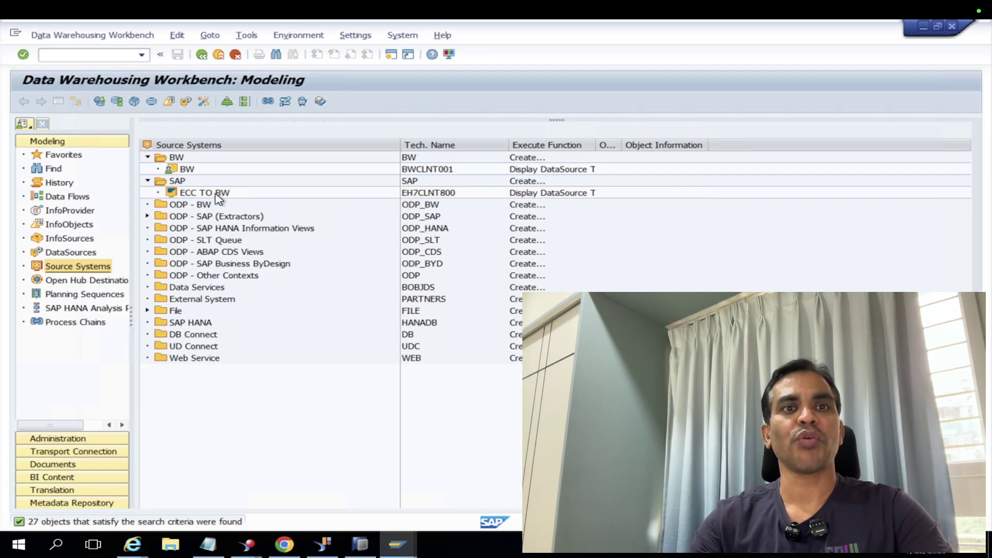
click(207, 194)
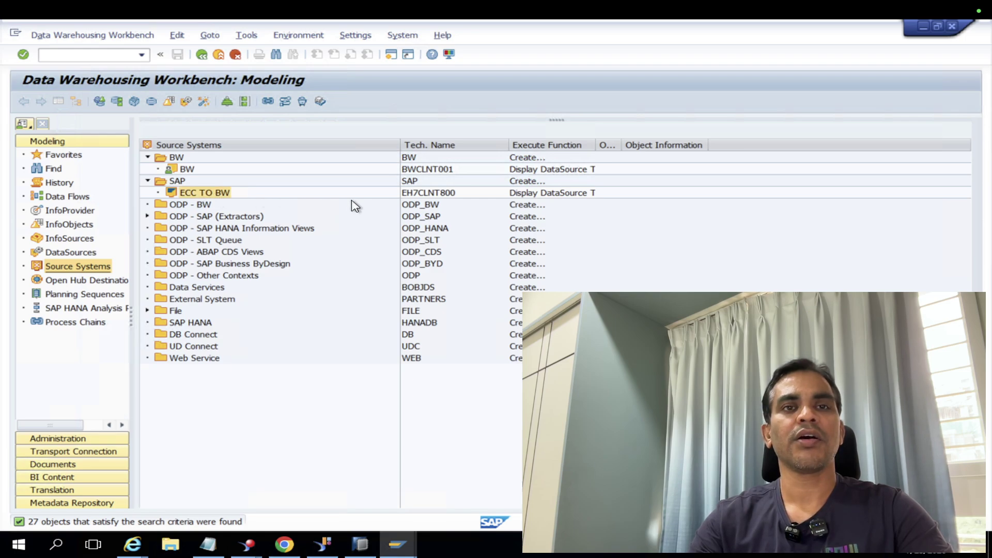
double_click(223, 197)
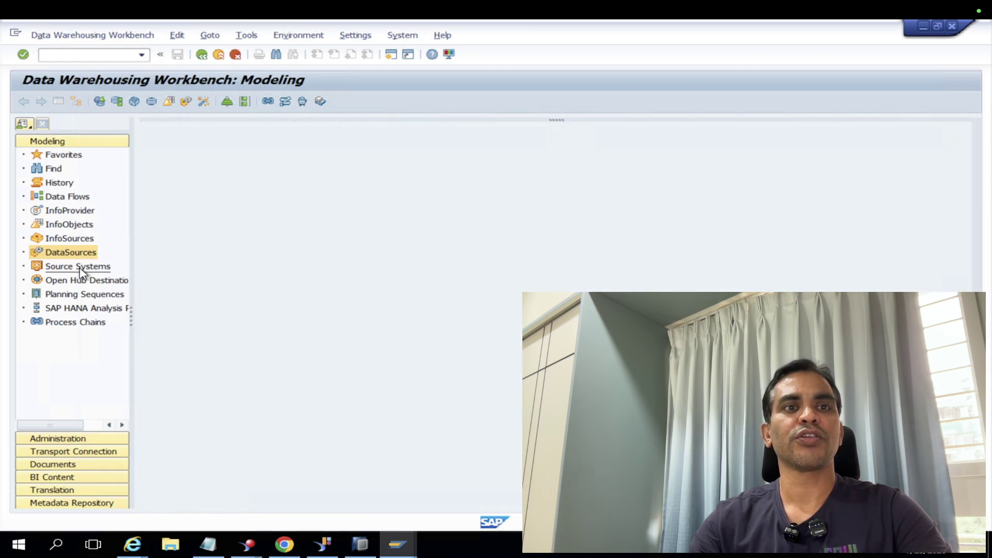
Run the source system check on ECC TO BW, review its message log and close it
click(80, 267)
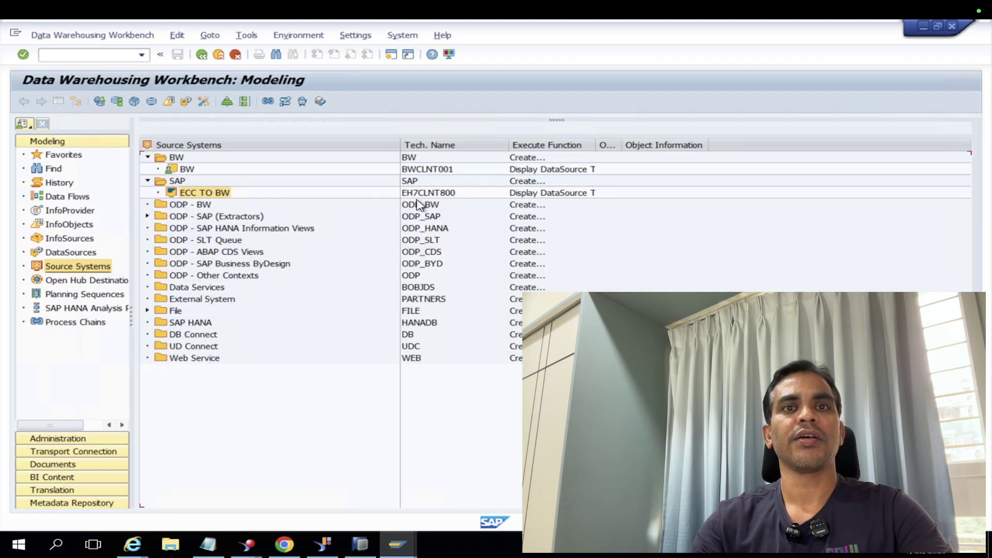
right_click(224, 193)
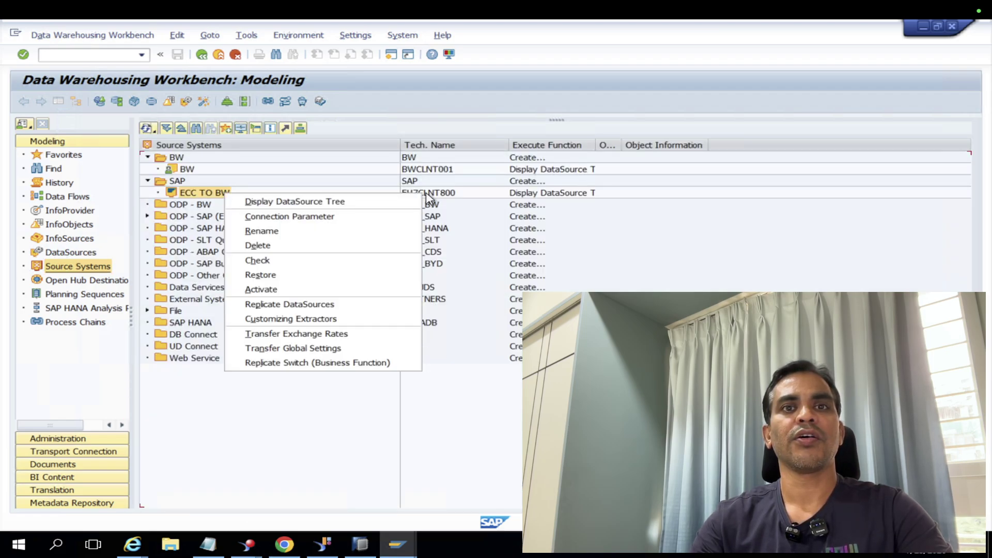
click(265, 264)
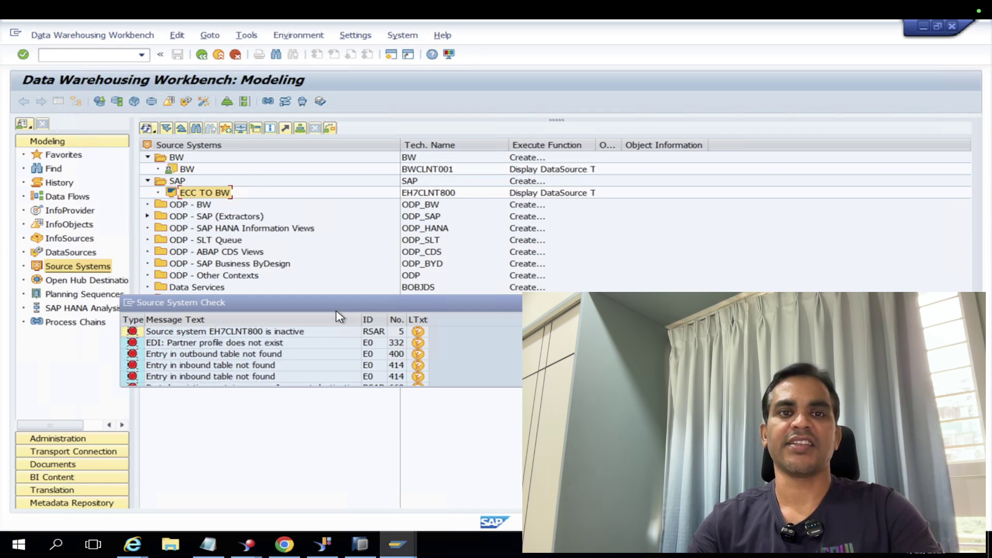
drag(347, 298, 359, 277)
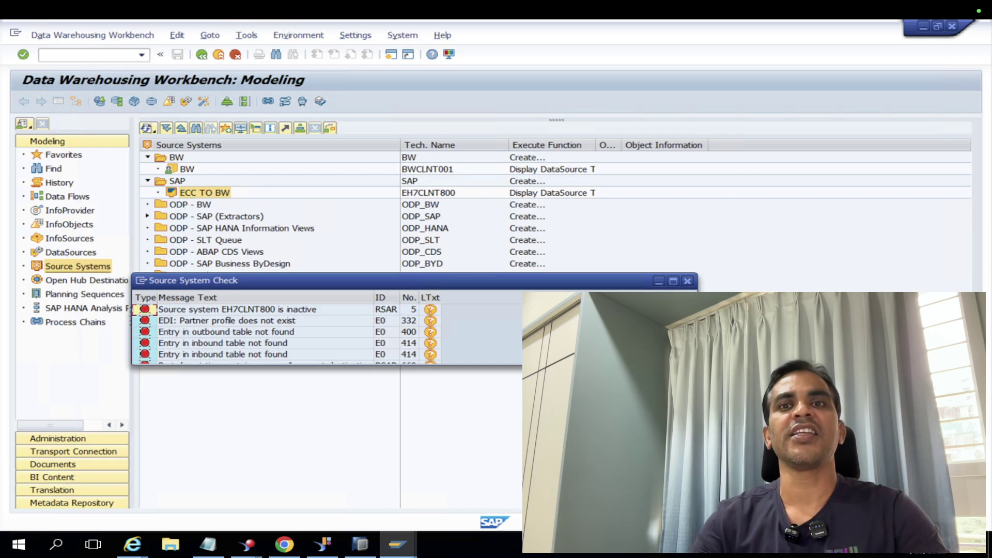
click(688, 281)
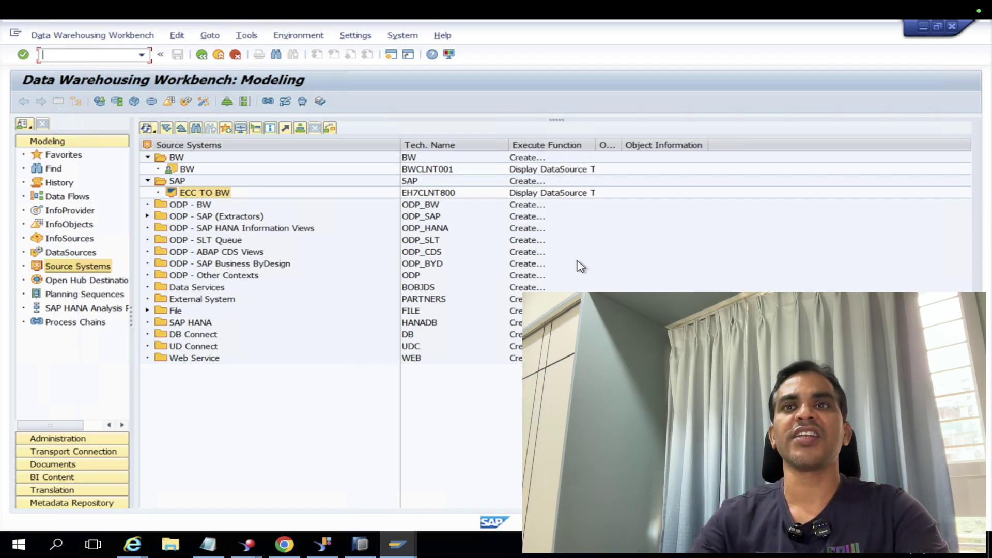
Minimize the workbench and log on to the ECC system with the user name and password, acknowledging the information message
click(922, 28)
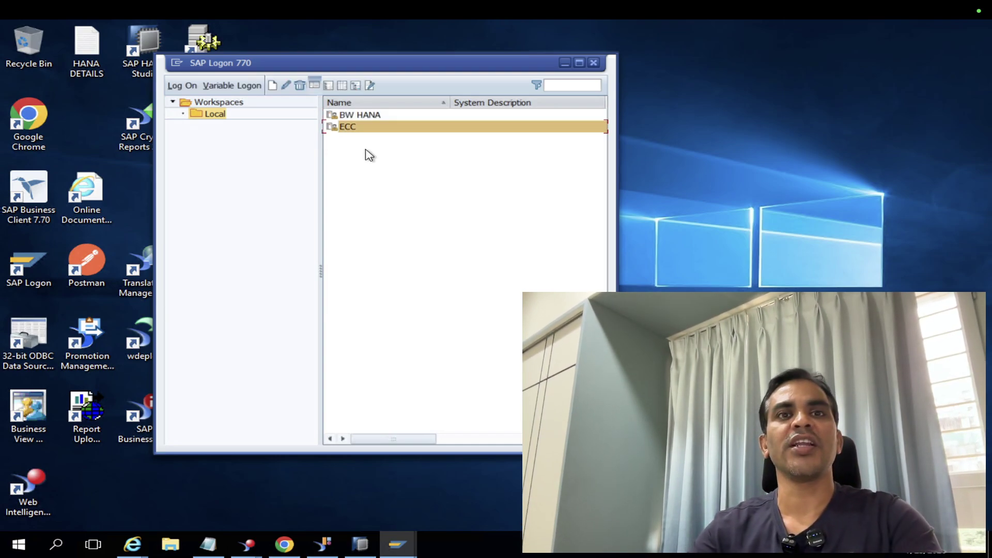
double_click(349, 126)
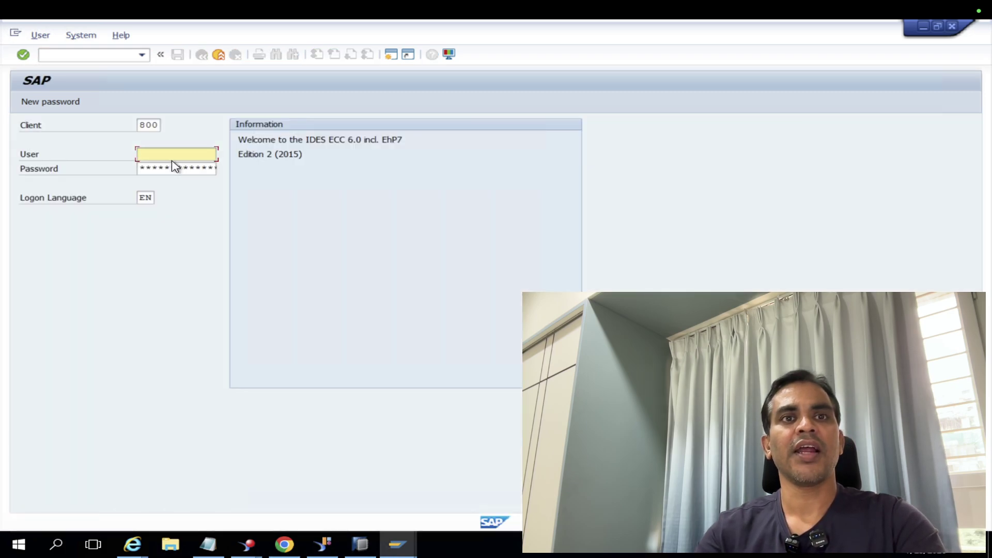
text(ban)
key(Tab)
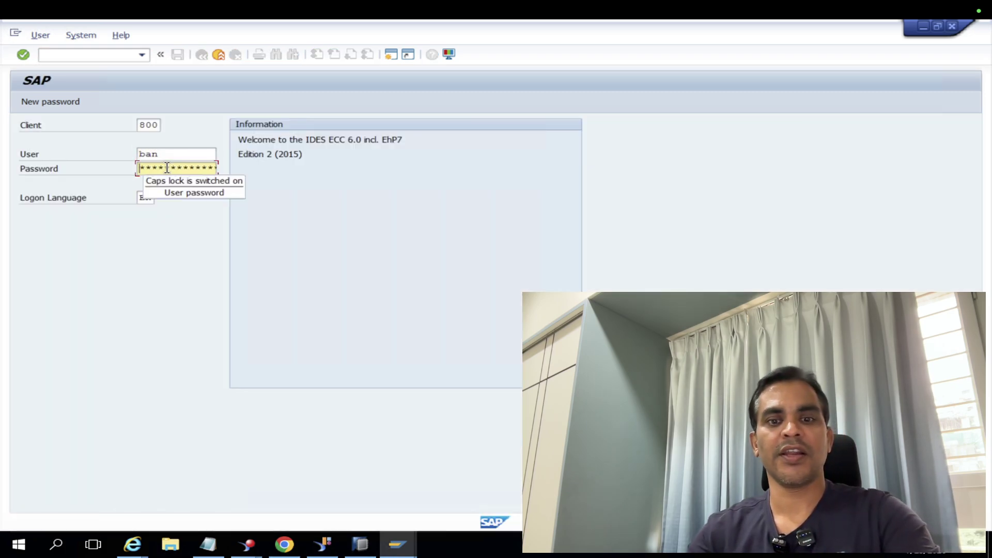
text(**********)
key(Return)
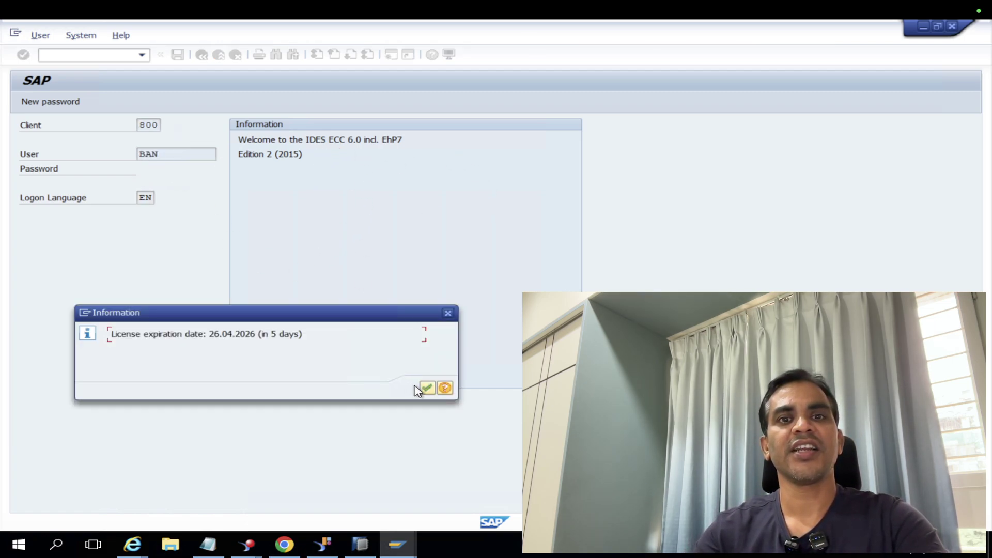
click(427, 388)
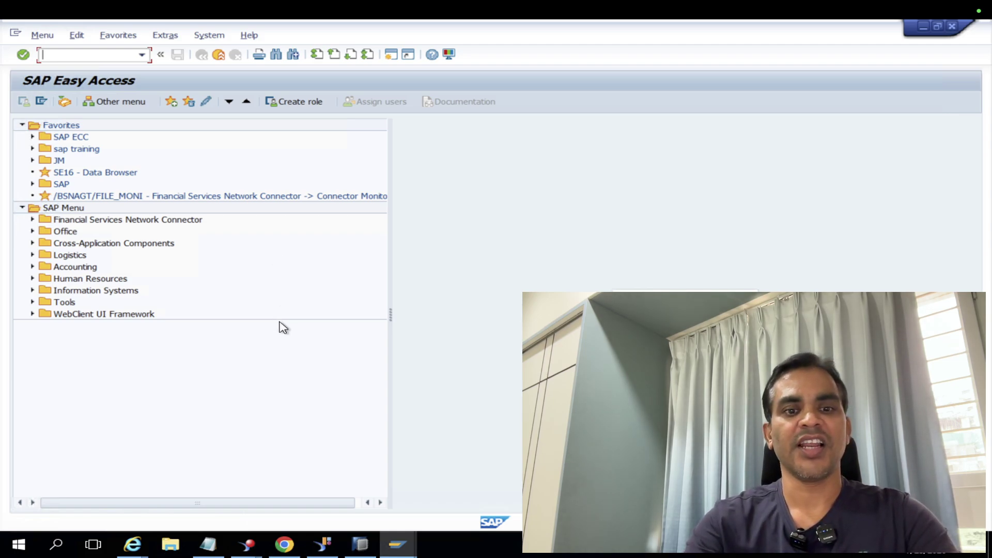
Display the database table MARA in the ABAP Dictionary using transaction SE11
text(se11)
key(Return)
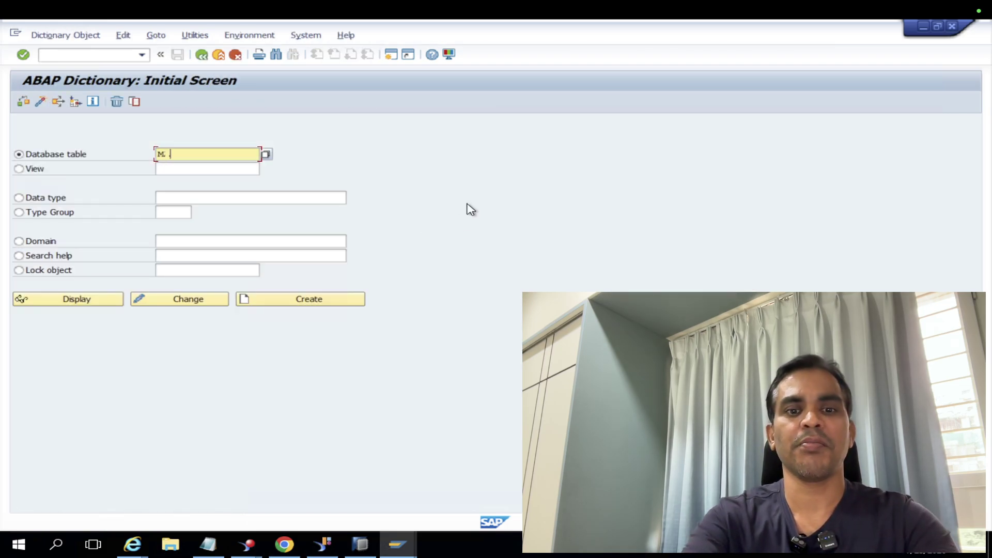
click(83, 302)
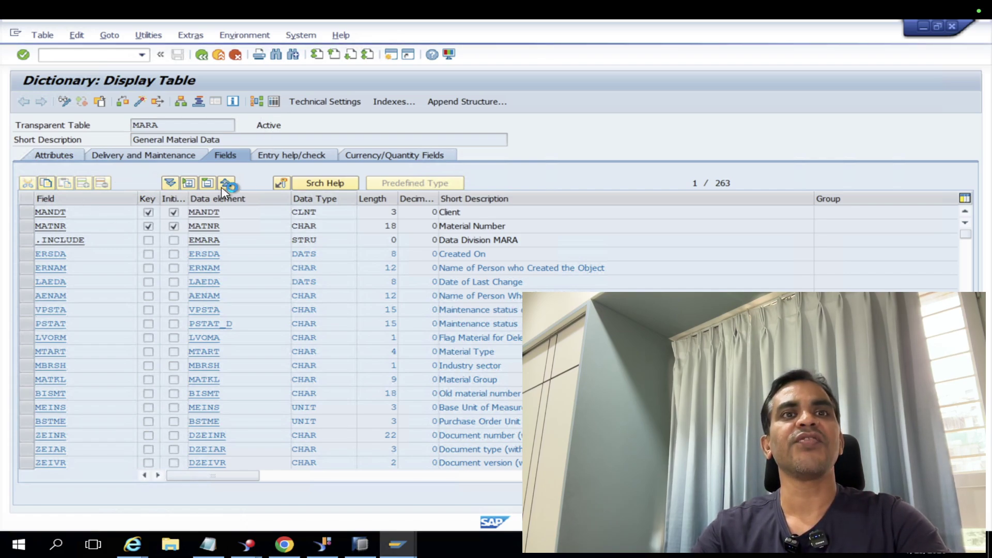
Check the number of MARA entries and list the table's contents in the Data Browser
key(ctrl+shift+F10)
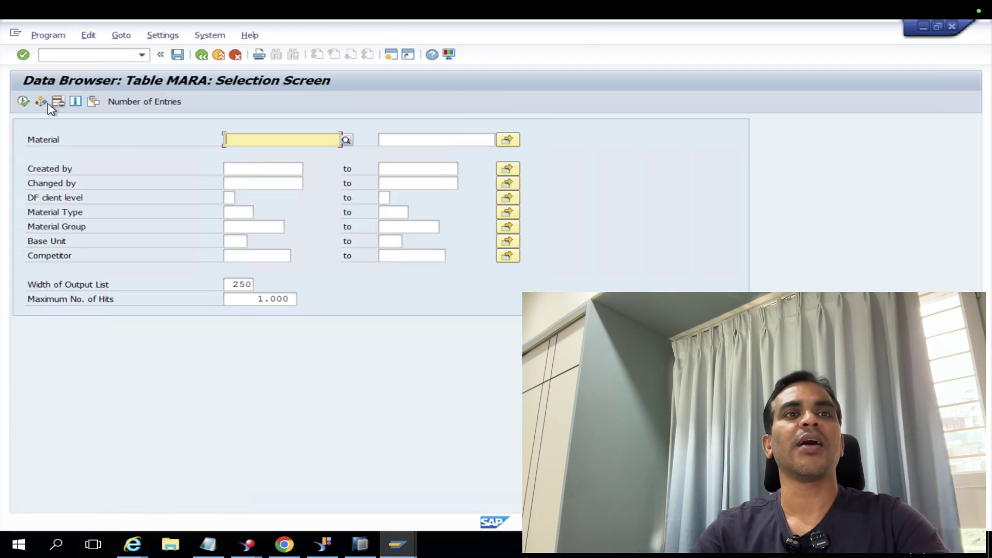
click(116, 103)
click(348, 290)
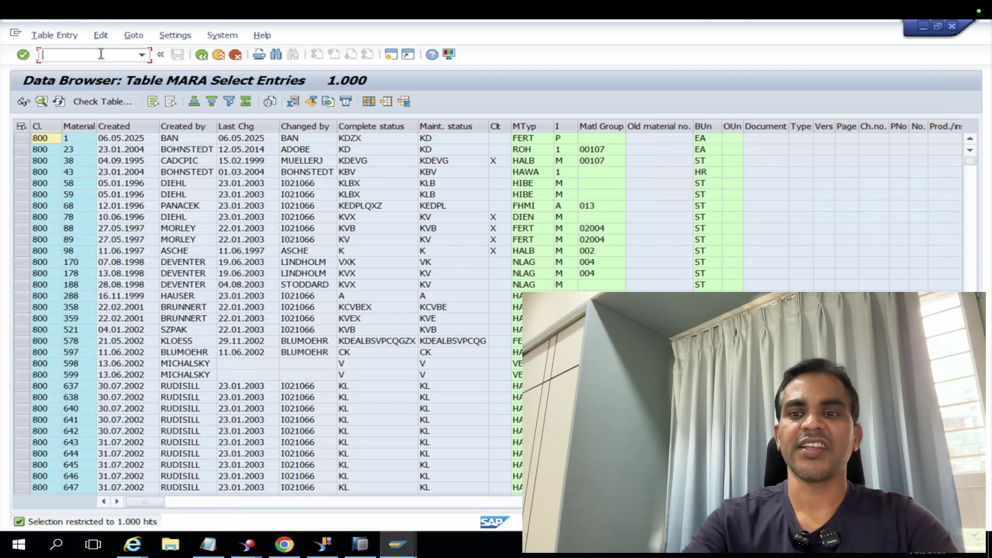
Leave the table entries and open the DataSource Repository using transaction /NRSA2
text(/)
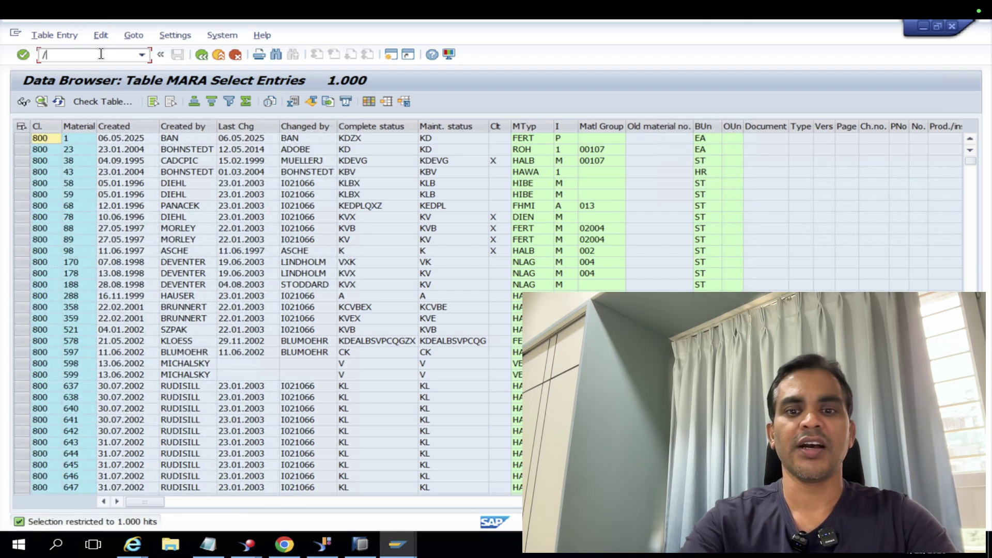
text(NRSA2)
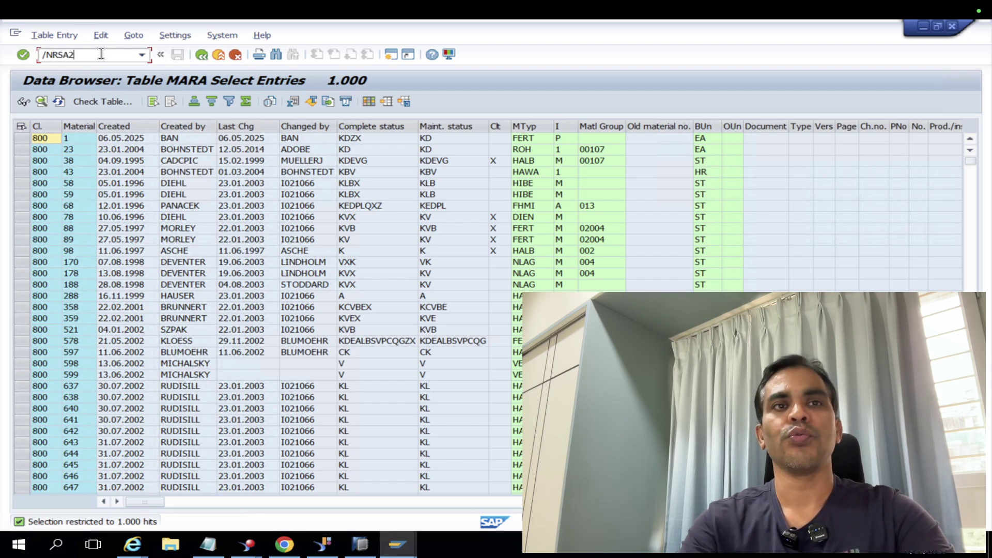
key(Return)
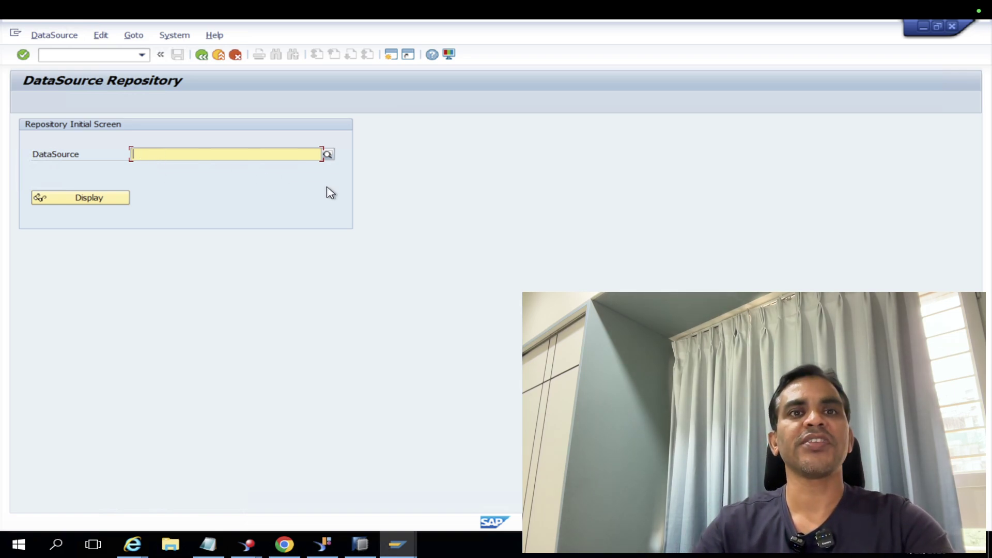
Open the Extractor Checker S-API from the DataSource Repository using transaction /NRSA3
click(88, 54)
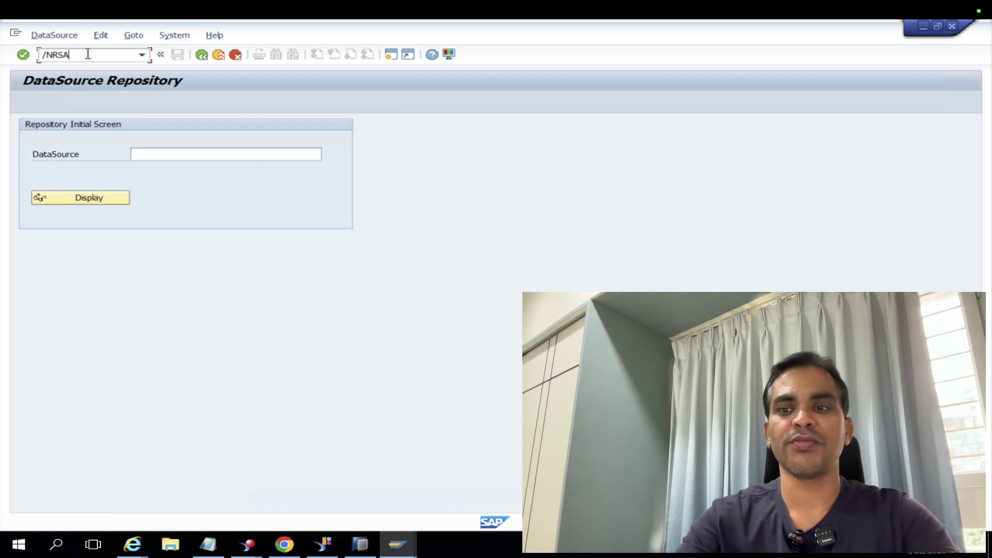
key(Return)
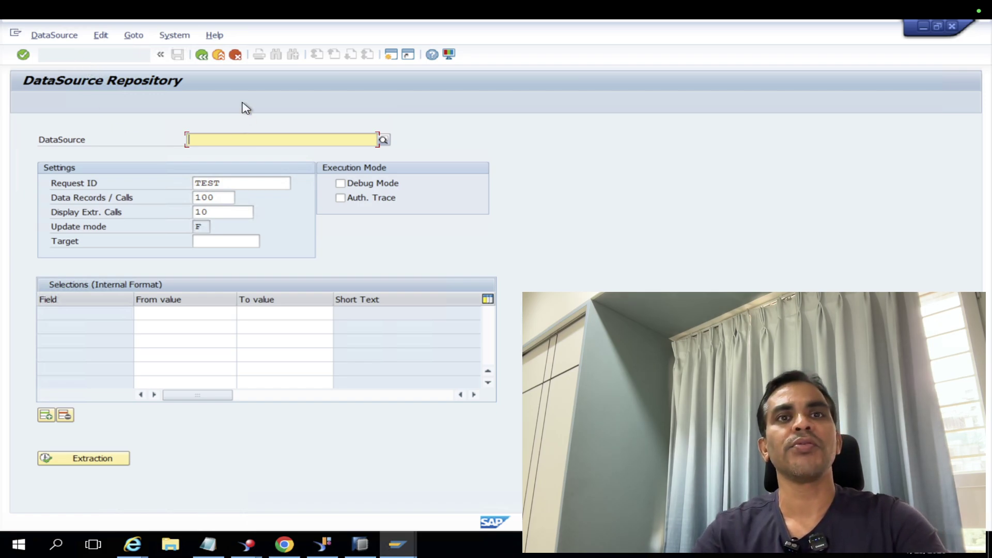
click(202, 55)
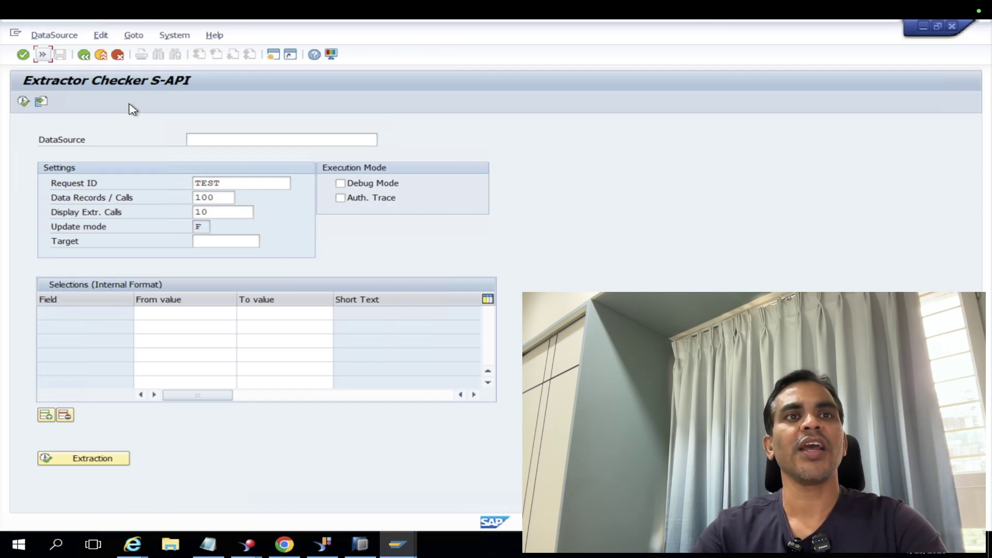
Open BW Delta Queue Maintenance using transaction /NRSA7 and view the queue table
click(45, 55)
click(48, 57)
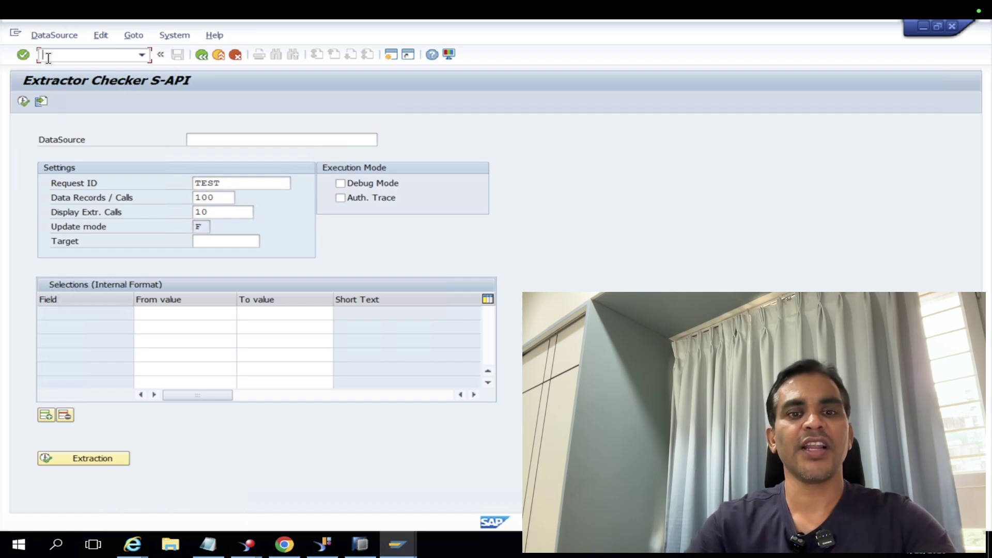
text(RSA3)
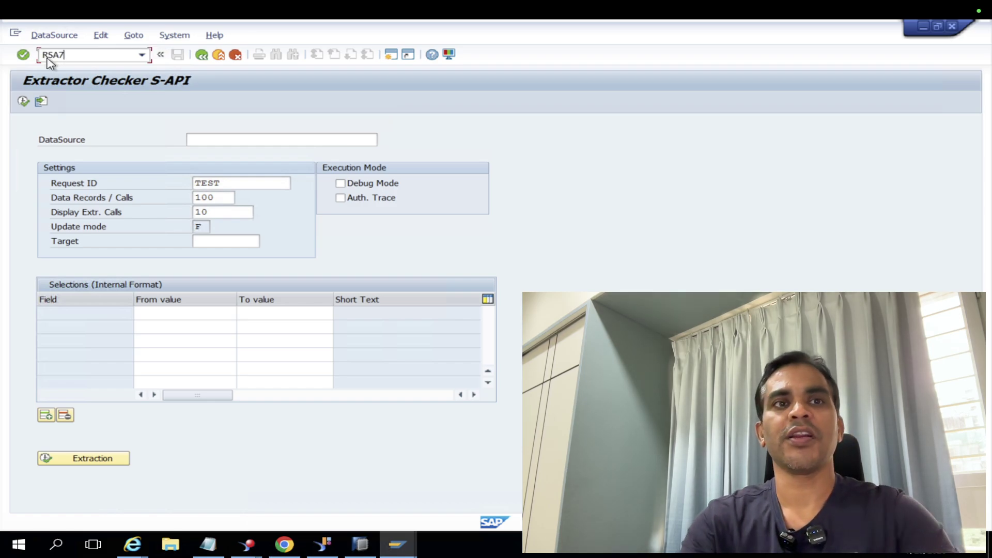
key(Return)
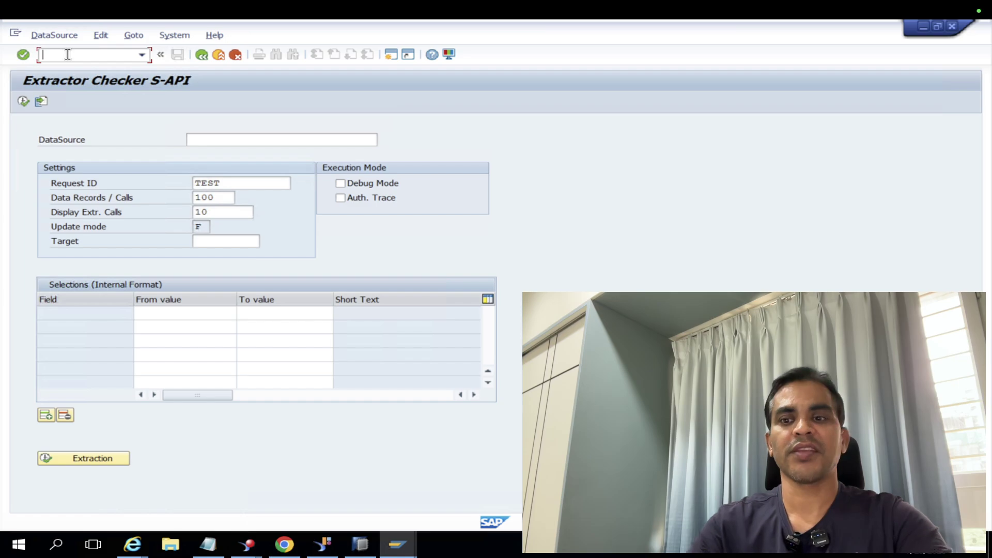
text(/NRSA)
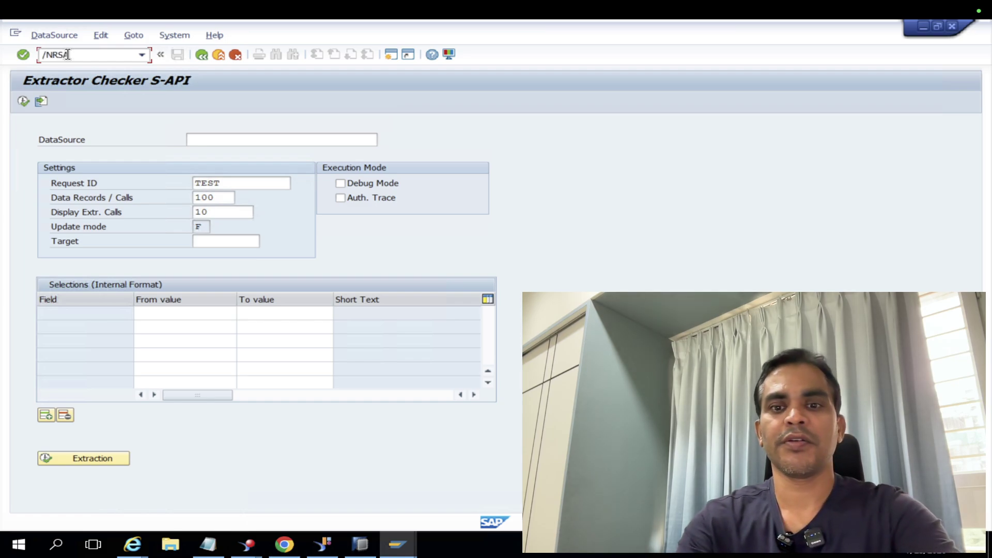
text(7)
key(Return)
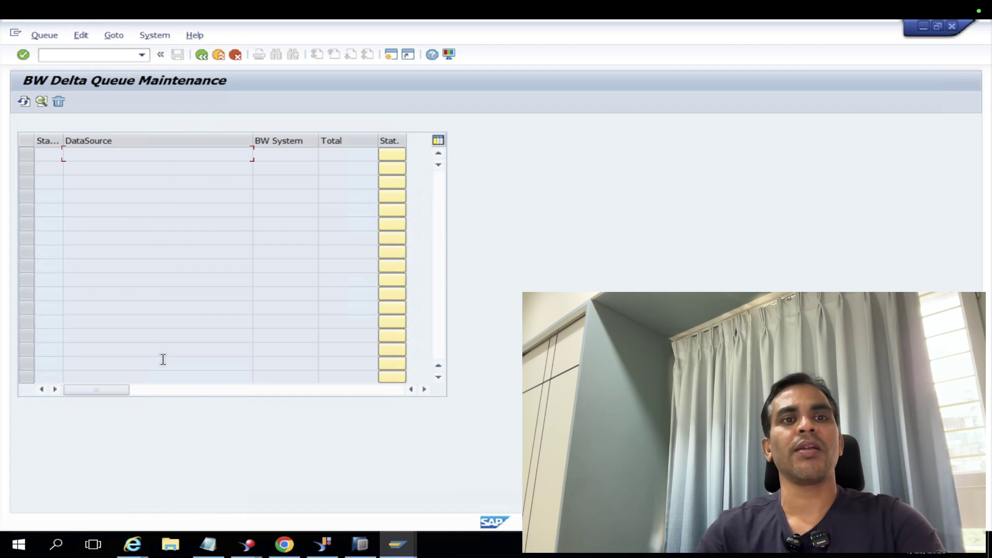
drag(118, 391, 78, 389)
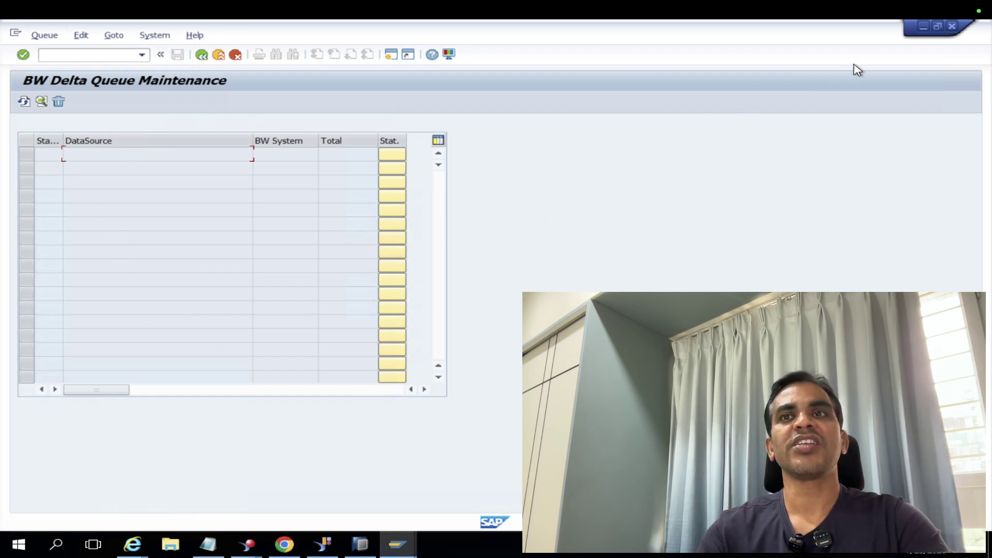
Minimize the ECC session and SAP Logon, and move the SAP HANA Studio shortcut to an empty area of the desktop
click(922, 26)
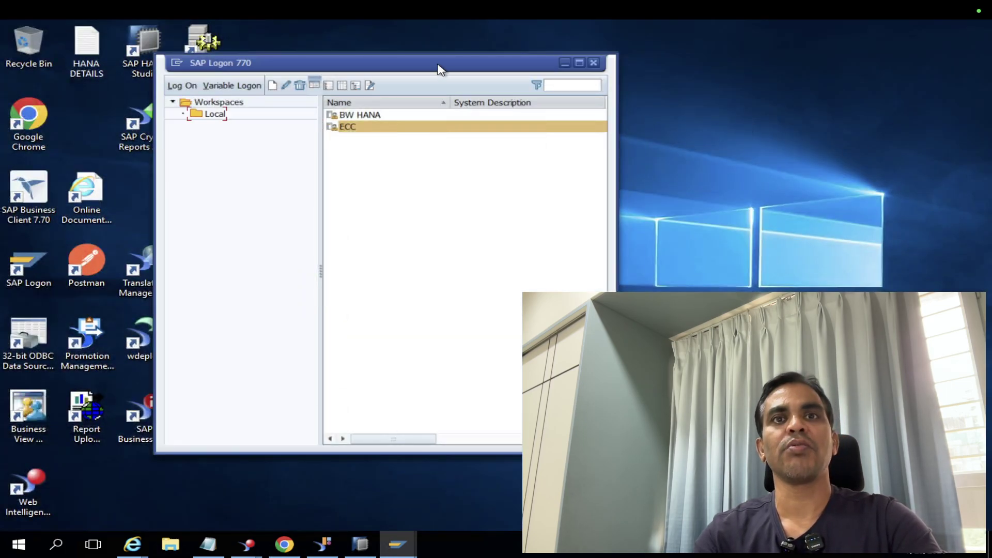
drag(439, 65, 542, 76)
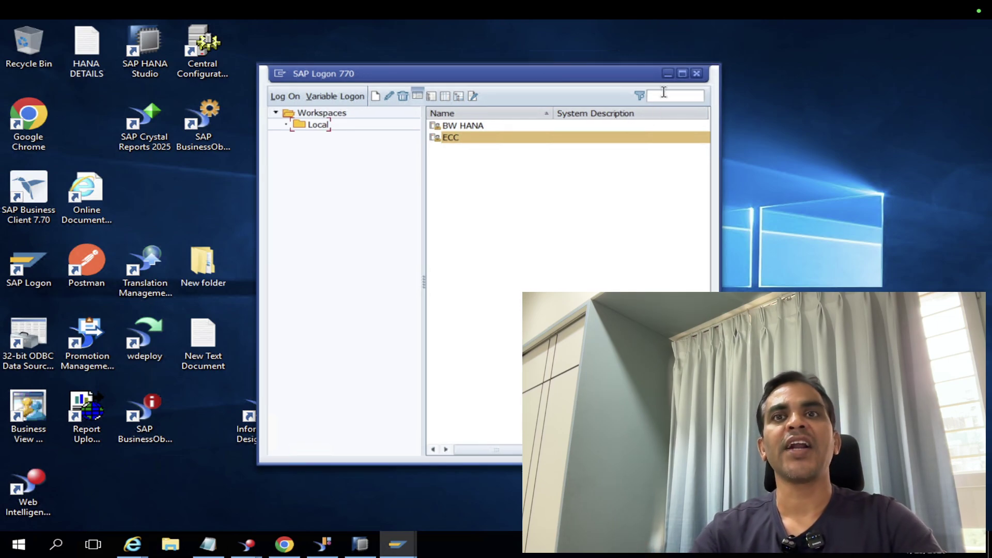
click(667, 73)
drag(120, 59, 438, 207)
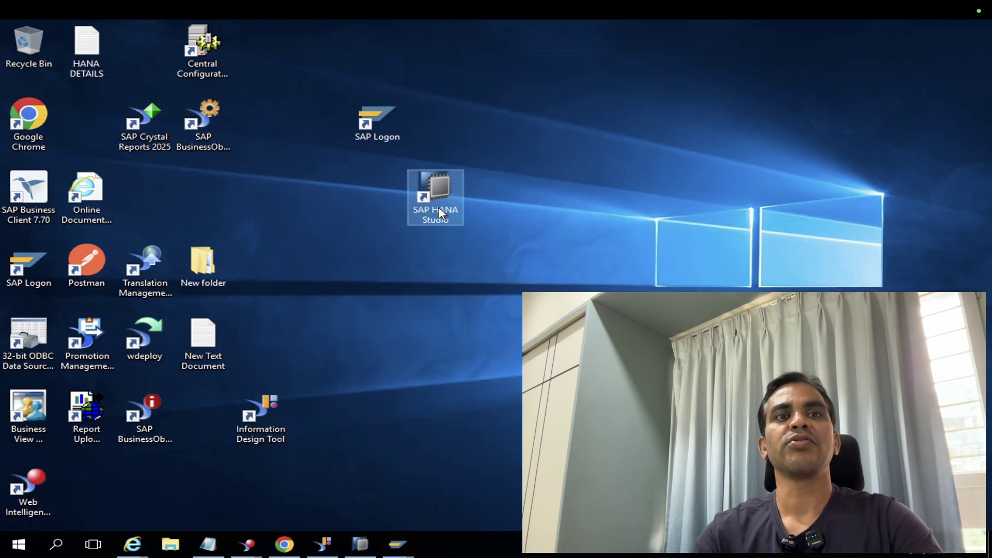
Try to start SAP HANA Studio with the proposed hdbstudio workspace, and close the launcher
double_click(438, 206)
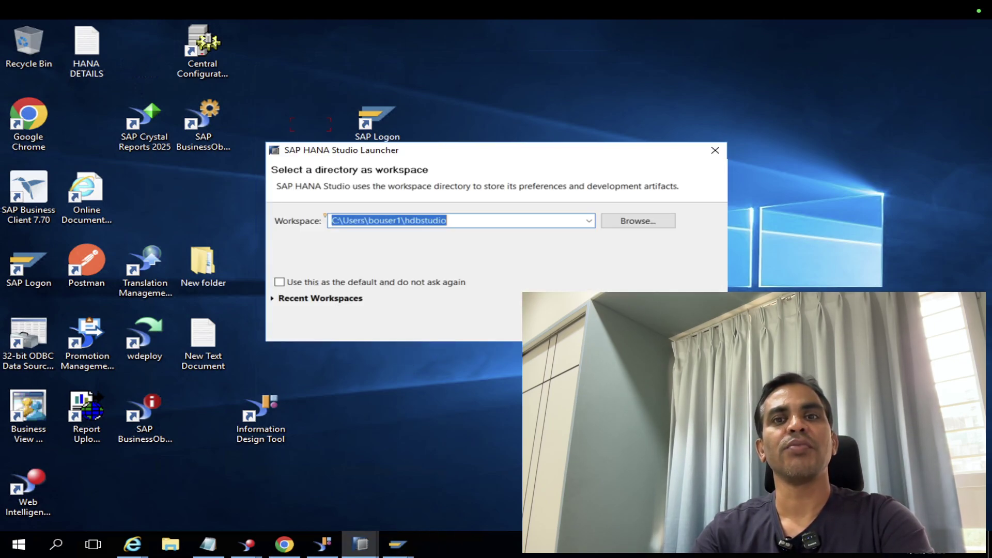
click(640, 327)
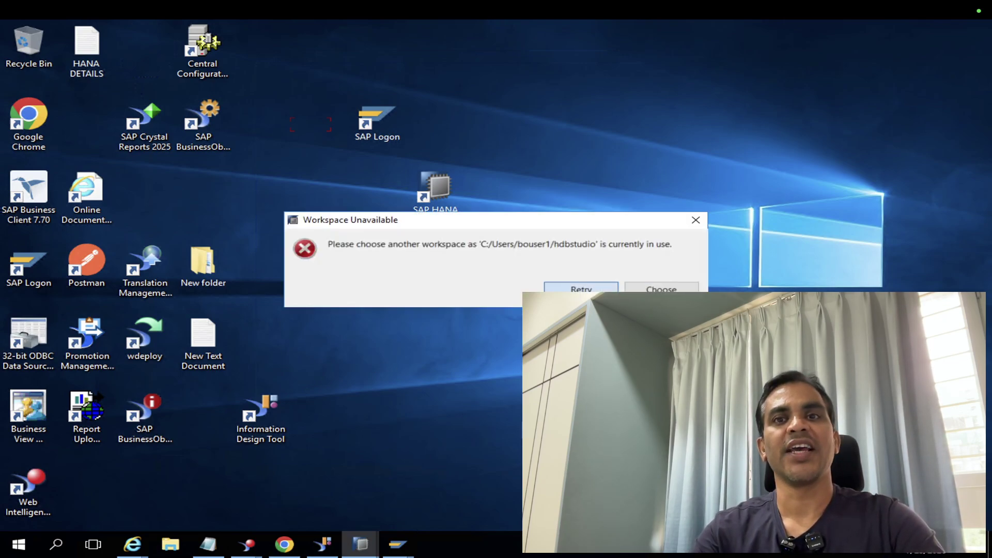
click(696, 221)
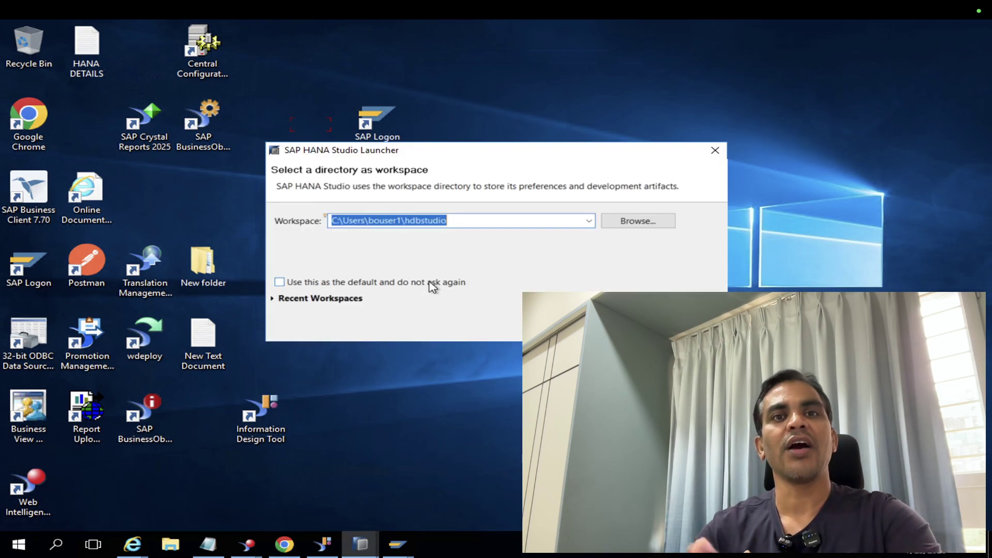
click(715, 150)
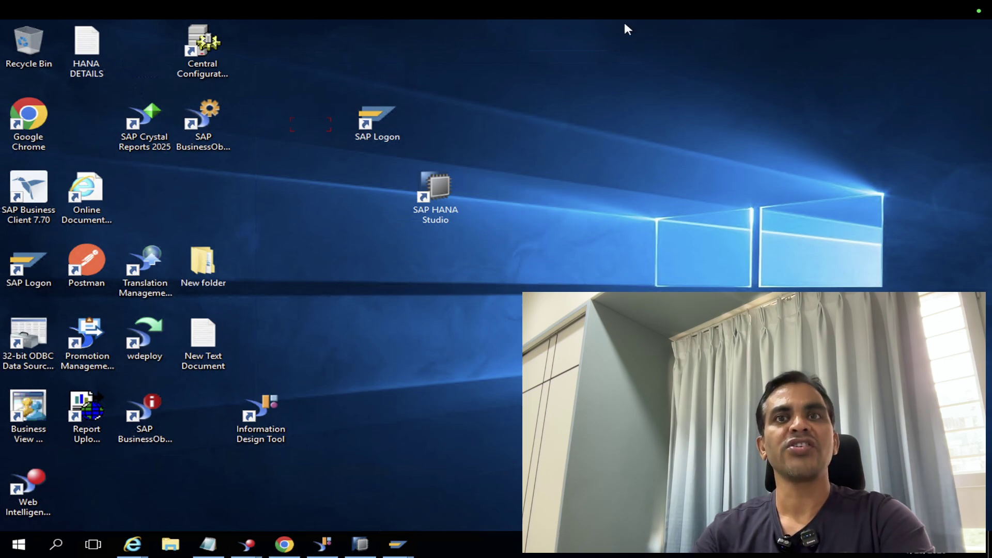
mouse_move(623, 6)
click(679, 9)
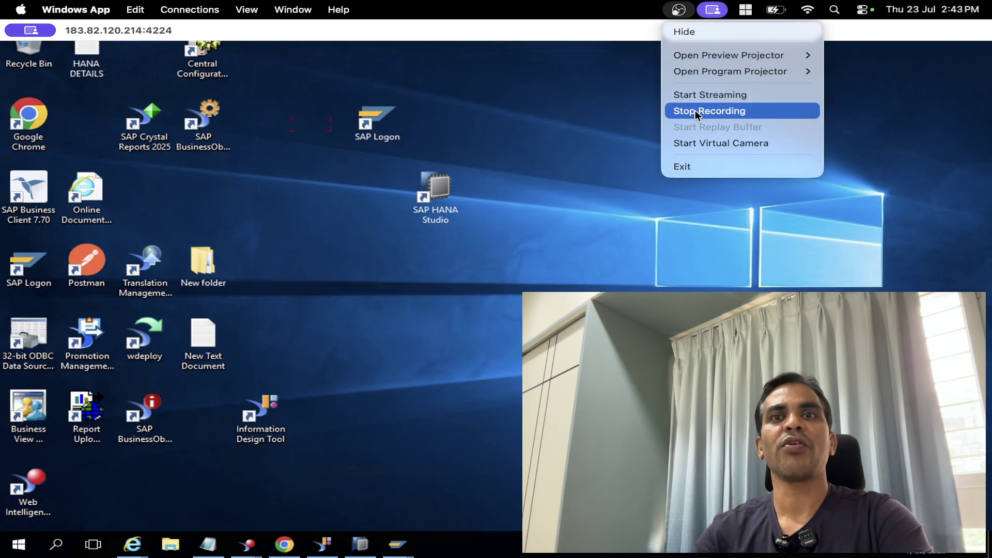